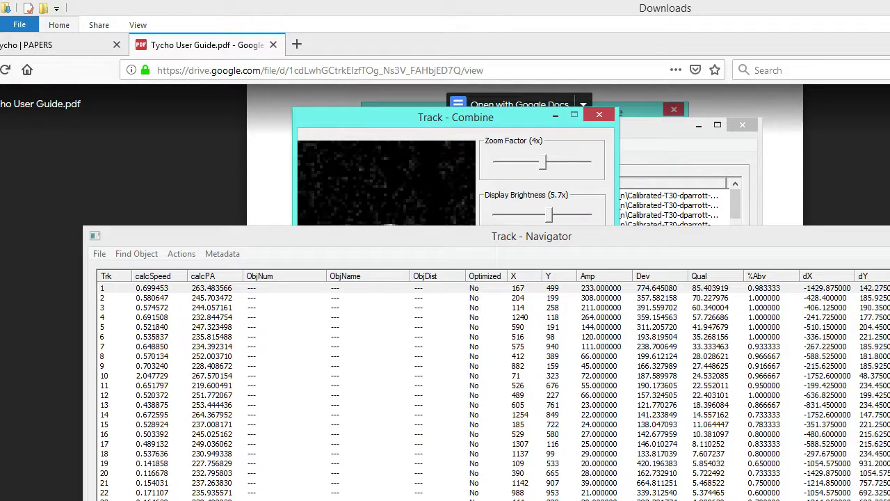
- Move the Track - Combine window left and scroll the Tycho User Guide PDF to Figure 10
drag(477, 123, 192, 117)
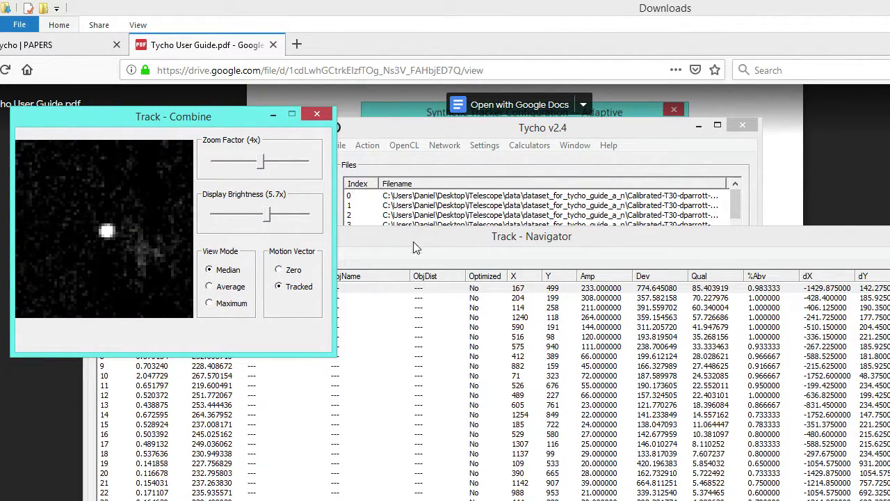
click(158, 401)
click(158, 401)
scroll(329, 348, down, 9)
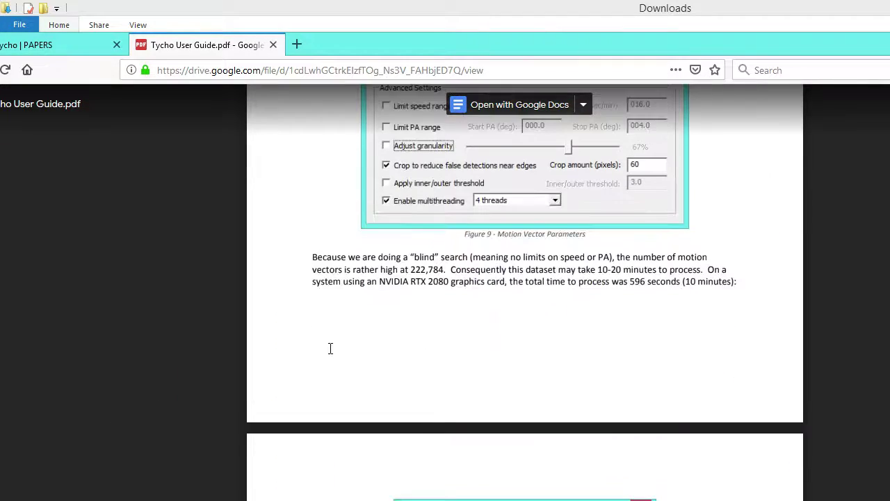
scroll(358, 327, down, 3)
scroll(362, 318, up, 2)
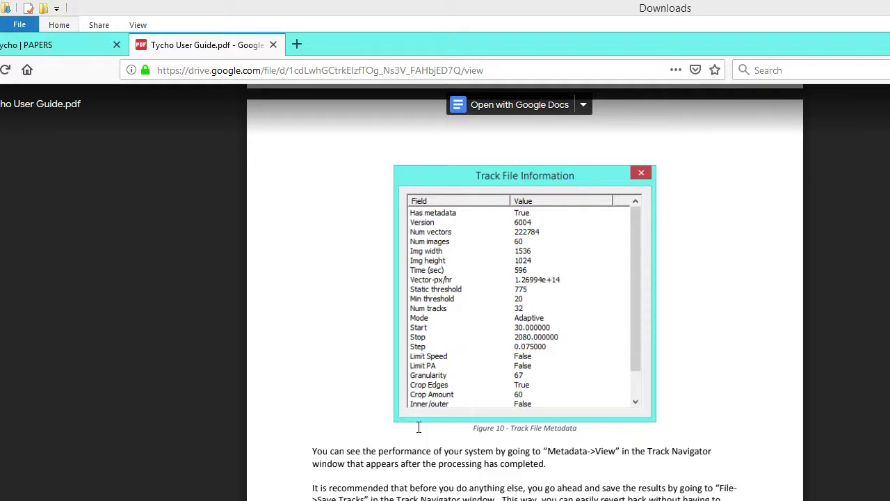
key(alt+Tab)
- View the Track File Information (32 tracks from 60 images, 614 s) and close it
click(320, 265)
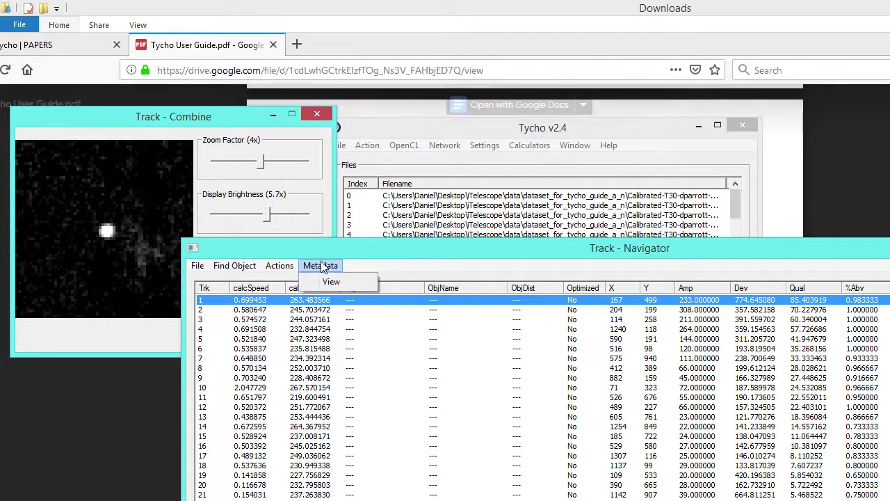
click(329, 285)
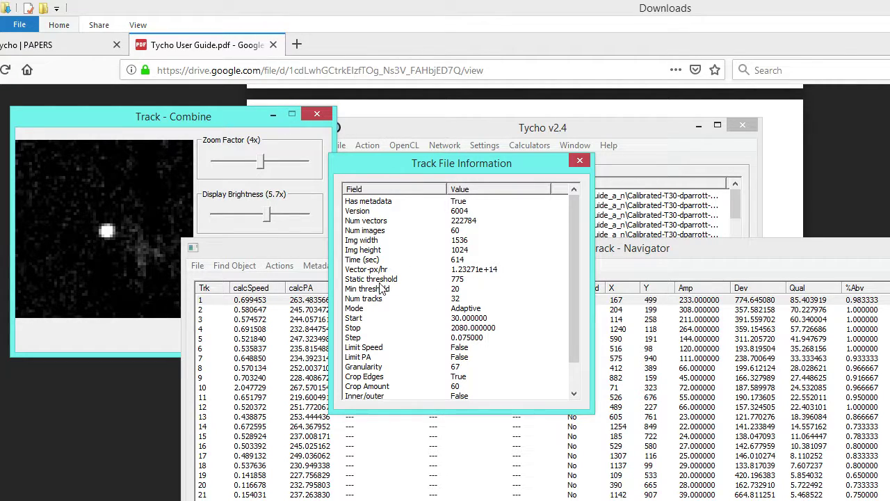
click(579, 163)
drag(245, 249, 224, 191)
click(178, 207)
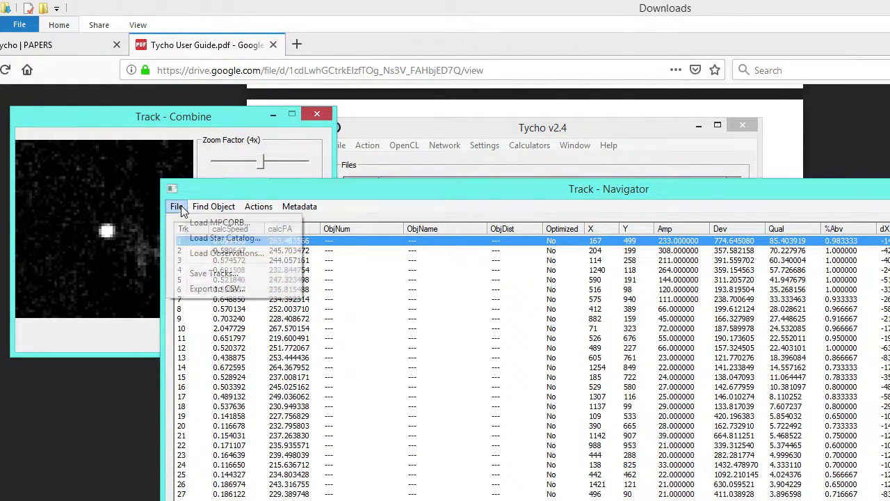
- Save the tracks as '1' (*.trk) in dataset_for_tycho_guide_a_n and acknowledge the confirmation
click(201, 279)
drag(462, 259, 365, 149)
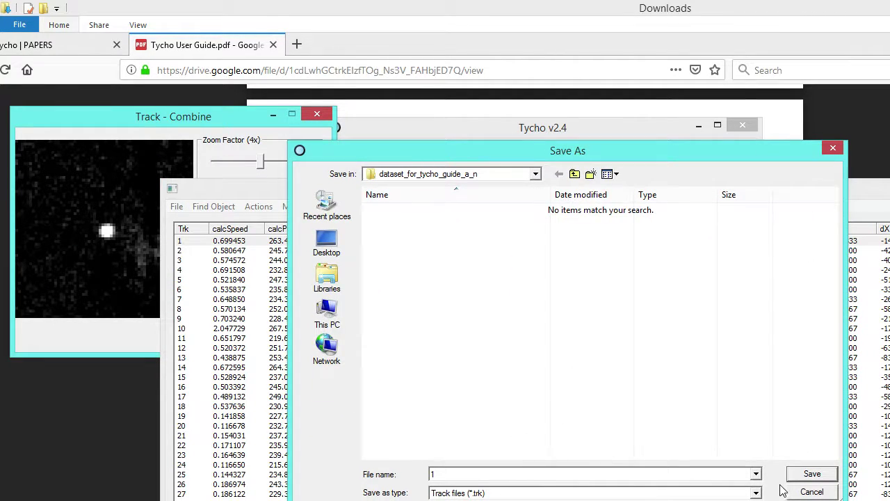
click(811, 473)
click(622, 458)
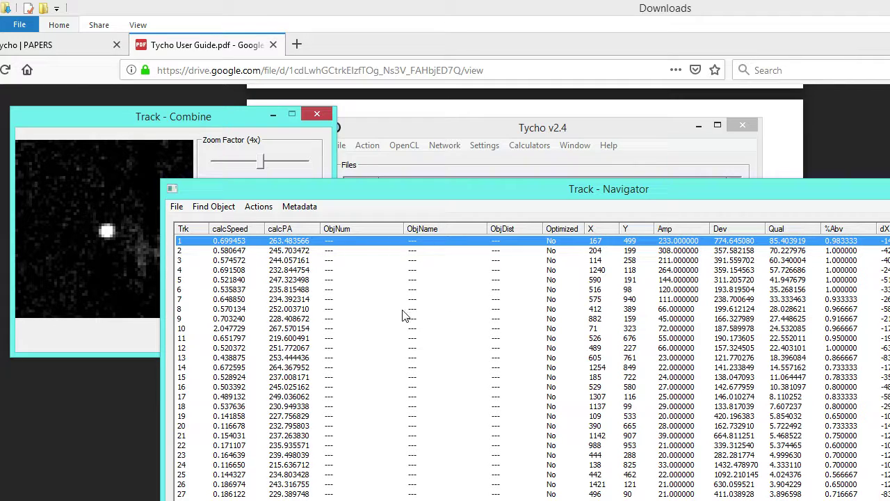
drag(295, 188, 281, 191)
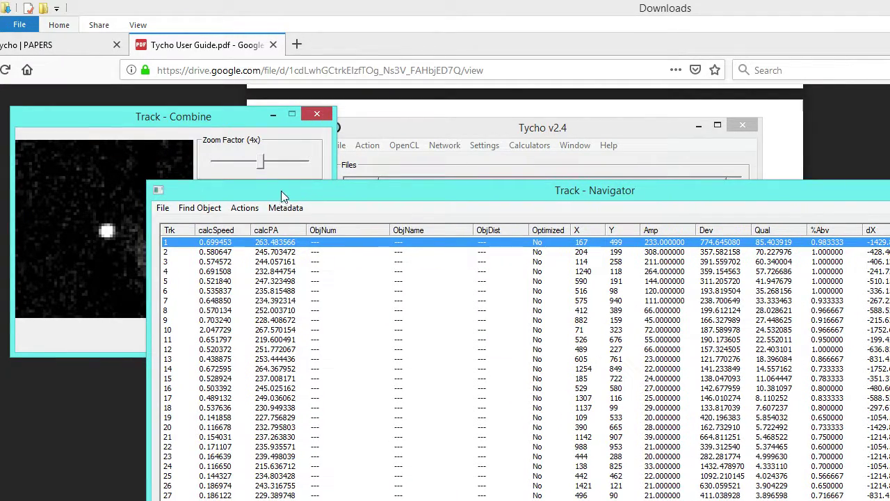
click(163, 208)
click(200, 208)
mouse_move(162, 208)
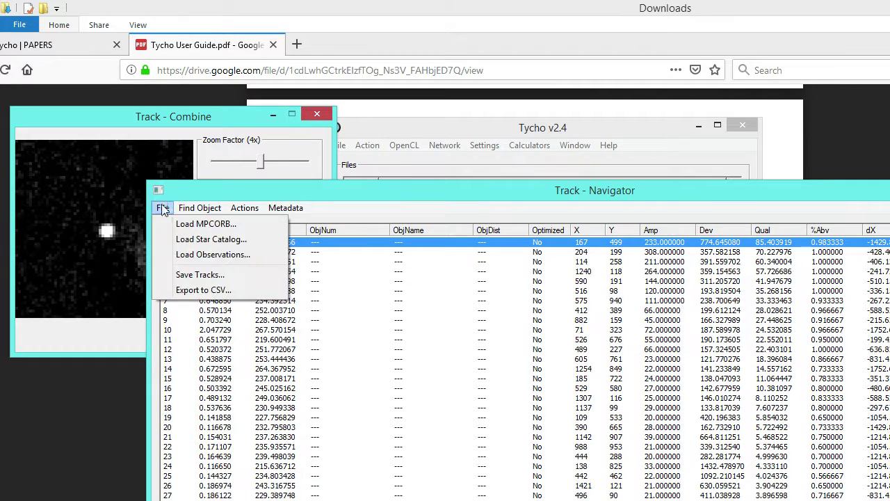
click(179, 275)
drag(464, 191, 299, 212)
click(785, 189)
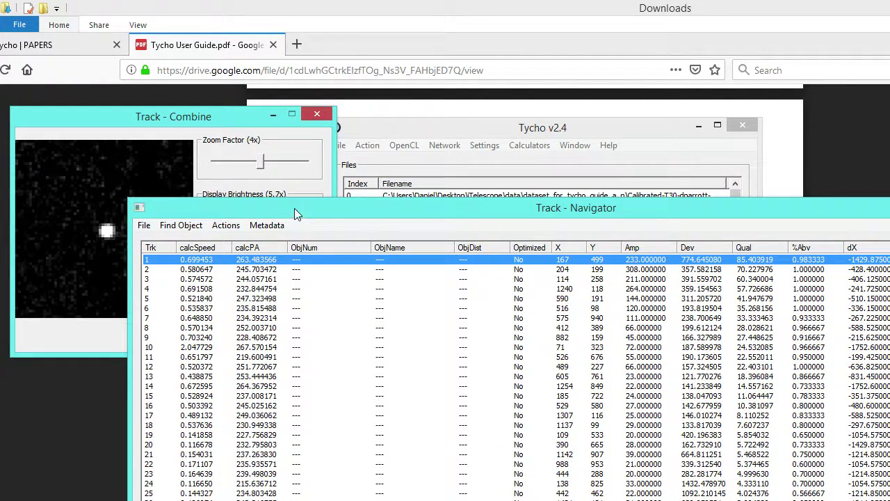
drag(448, 212, 384, 53)
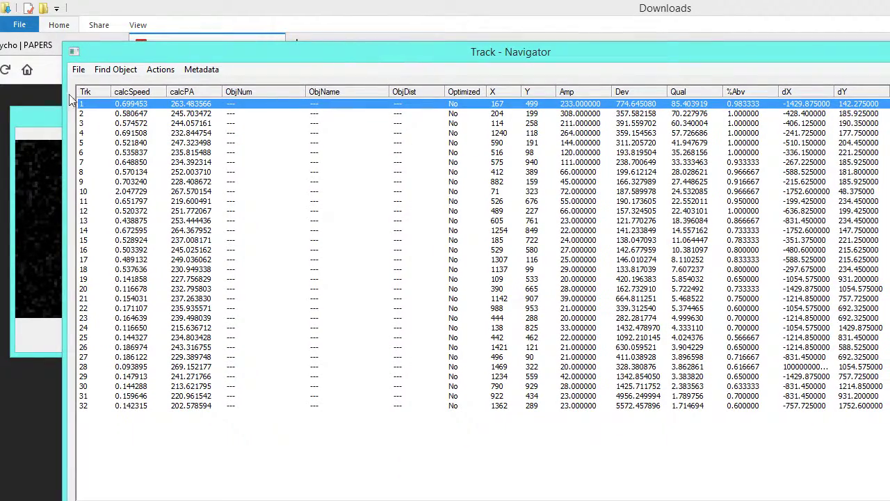
drag(76, 52, 101, 142)
drag(209, 140, 184, 79)
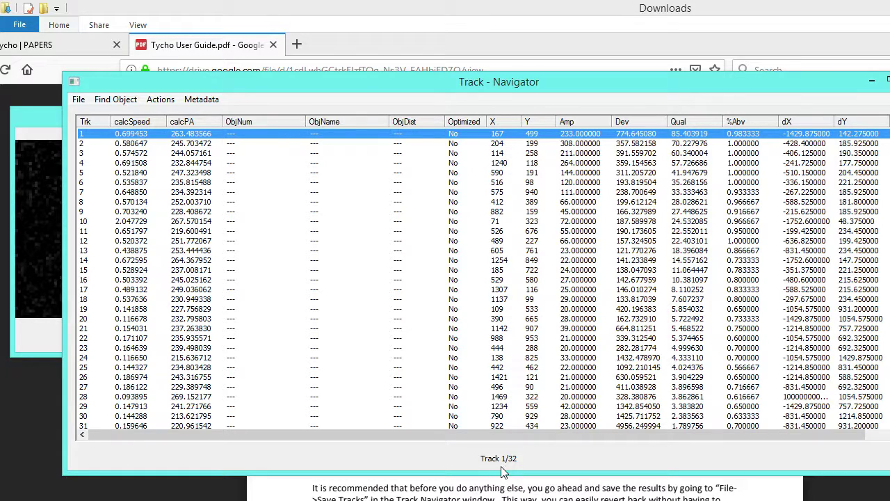
drag(348, 84, 365, 212)
drag(311, 211, 317, 222)
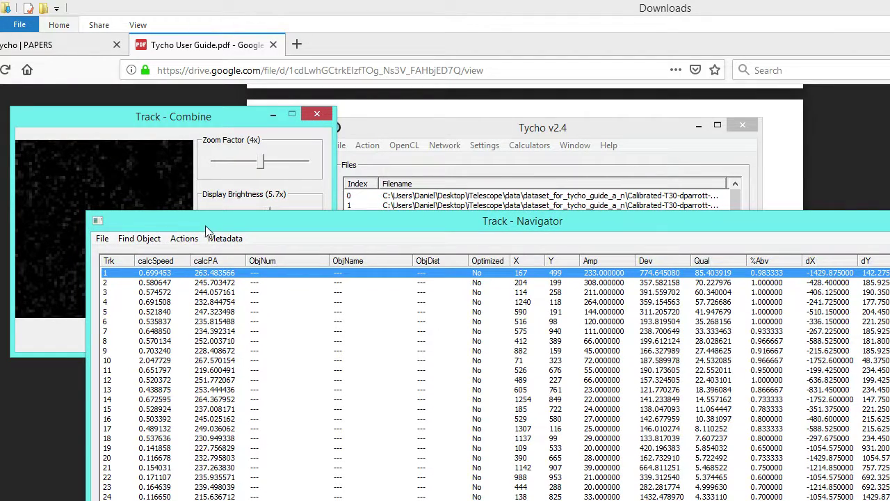
- Open the MPCORB Database settings and check the MPCORB.DAT path and 1.000 arcmin threshold
click(483, 145)
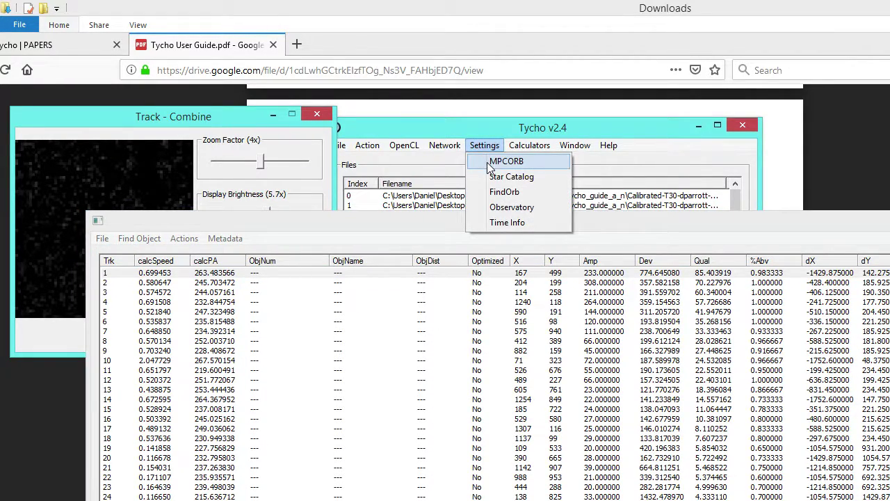
click(507, 162)
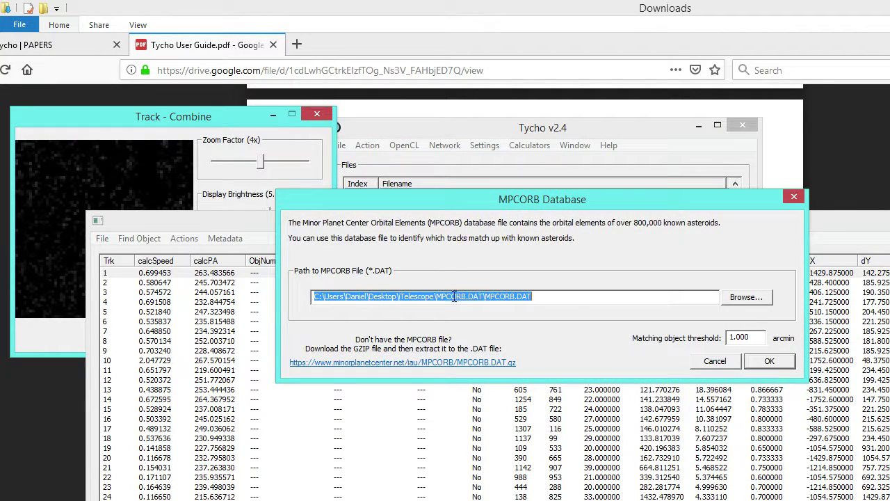
click(513, 295)
drag(550, 293, 284, 298)
click(435, 296)
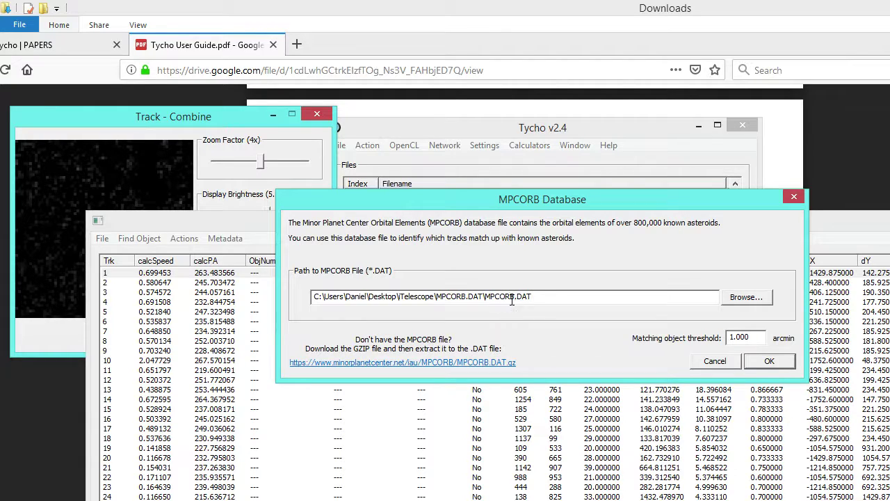
drag(756, 337, 729, 338)
click(755, 337)
- Cancel the MPCORB settings and load the MPCORB database, matching track 1 to 2000 RZ92
click(725, 362)
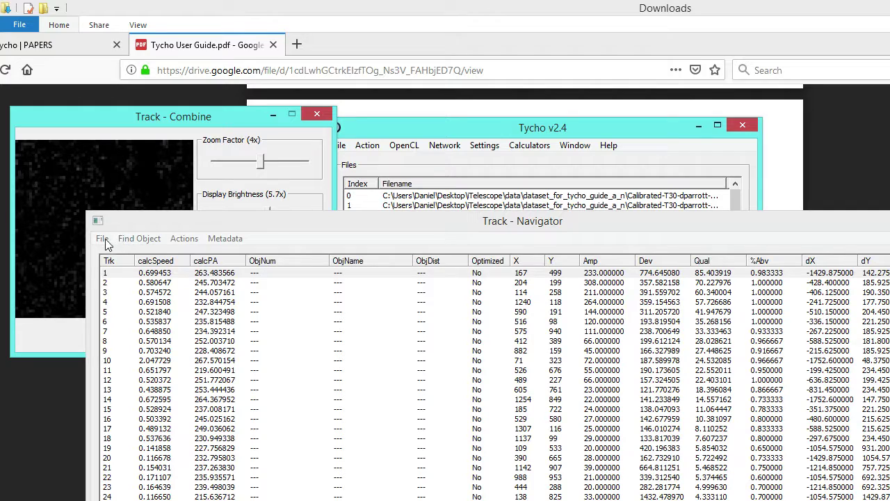
click(102, 239)
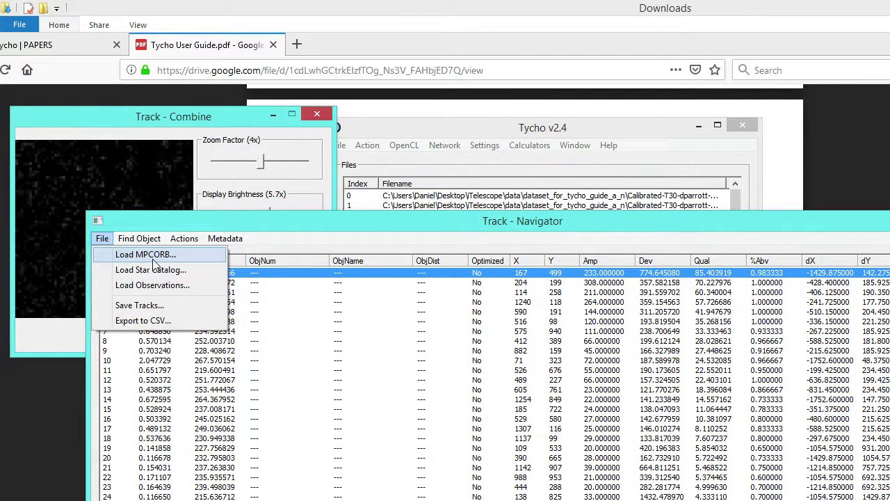
click(133, 259)
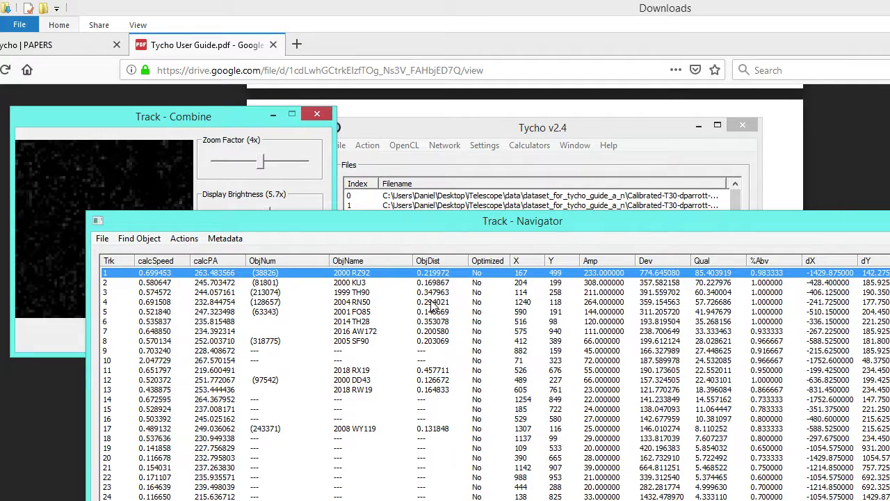
drag(445, 221, 424, 276)
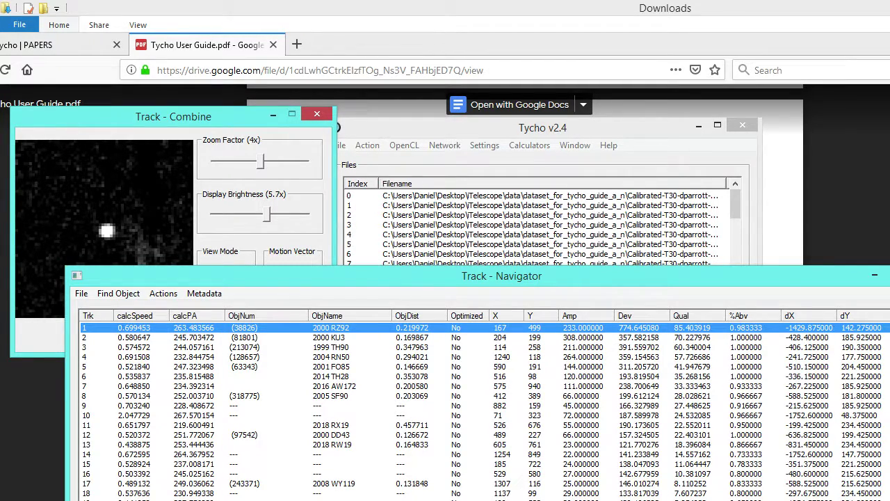
- Open track 1 (2000 RZ92) in the Image Viewer at 2x zoom beside the Track - Positions table
double_click(339, 333)
drag(484, 170, 486, 128)
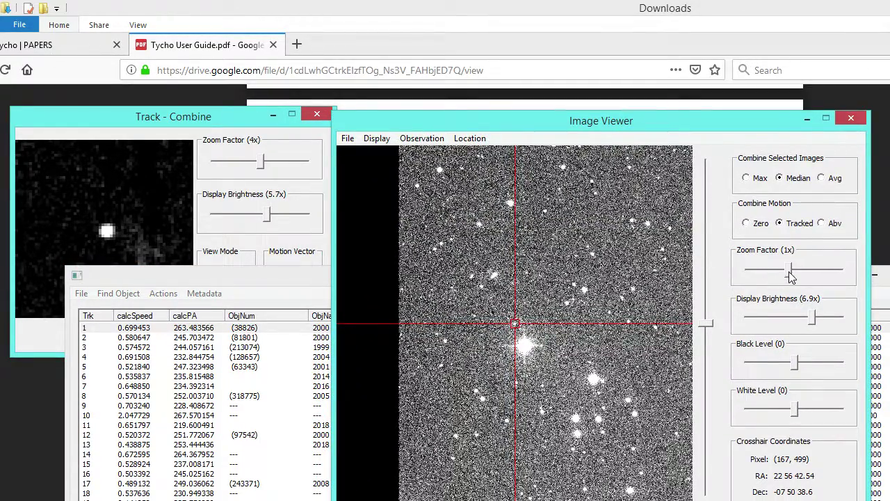
drag(789, 273, 800, 277)
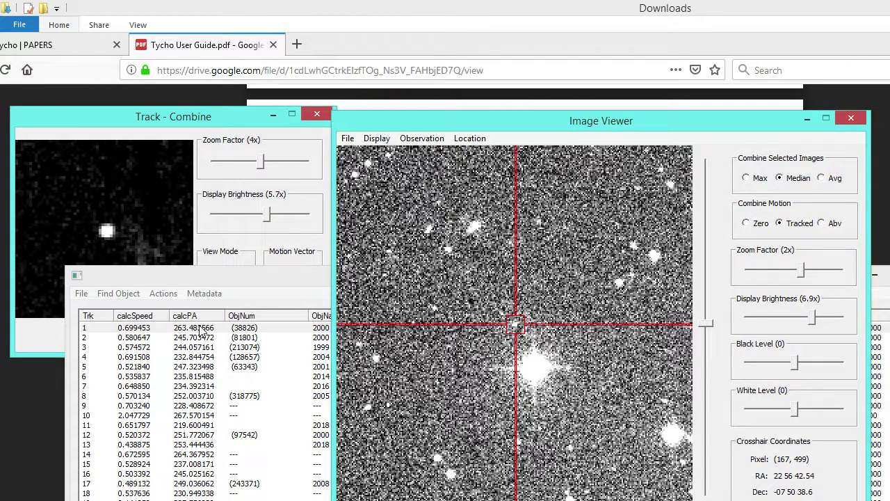
drag(889, 199, 489, 169)
drag(630, 177, 764, 173)
drag(675, 121, 393, 109)
click(676, 192)
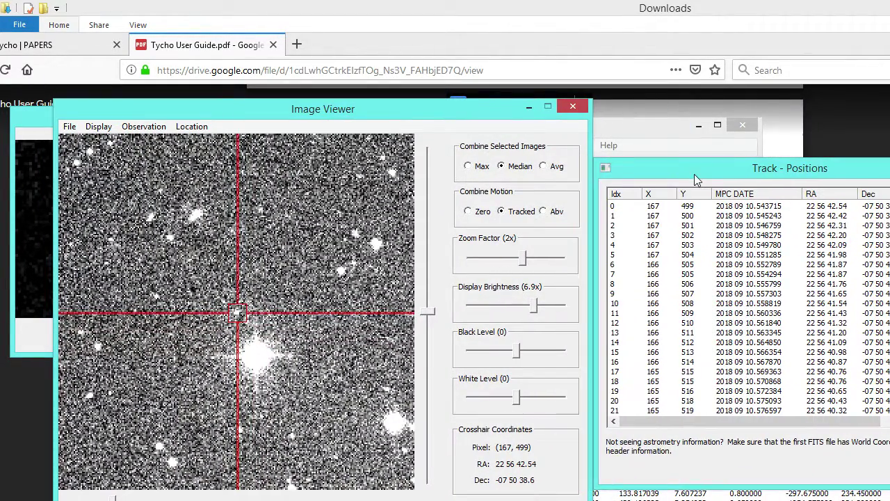
click(649, 207)
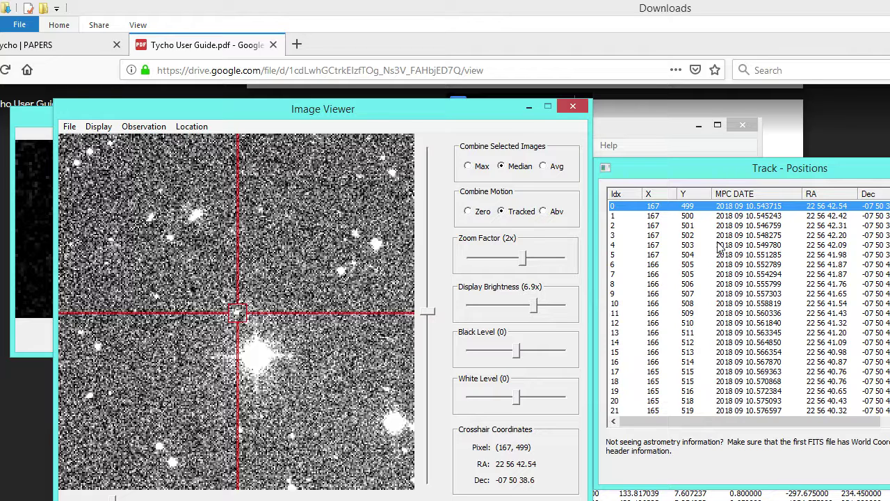
- Step frame by frame forward and back through track 1's positions
key(Down)
key(Down)
key(Down)
key(Down)
key(Down)
key(Down)
key(Down)
key(Down)
key(Down)
key(Down)
key(Down)
key(Down)
key(Down)
key(Down)
key(Down)
key(Down)
key(Down)
key(Down)
key(Down)
key(Down)
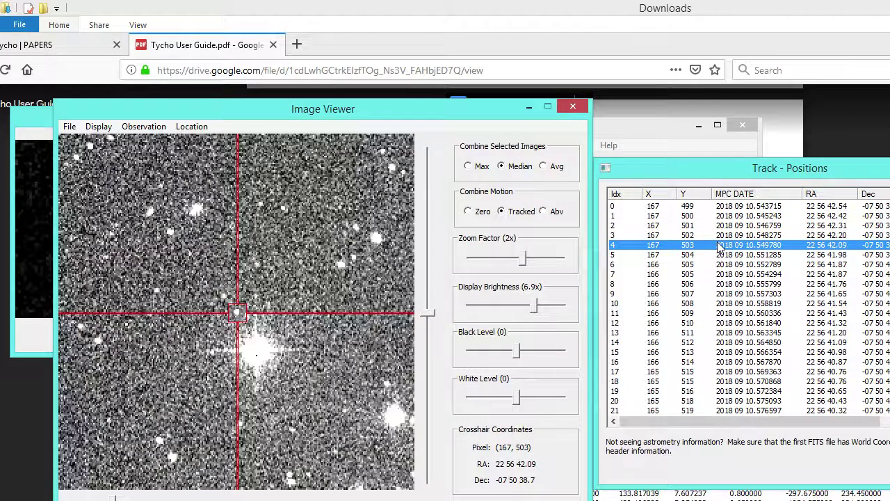
key(Down)
key(Down)
key(Down)
key(Down)
key(Down)
key(Down)
key(Down)
key(Down)
key(Down)
key(Down)
key(Down)
key(Down)
key(Down)
key(Down)
key(Down)
key(Down)
key(Down)
key(Down)
key(Down)
key(Down)
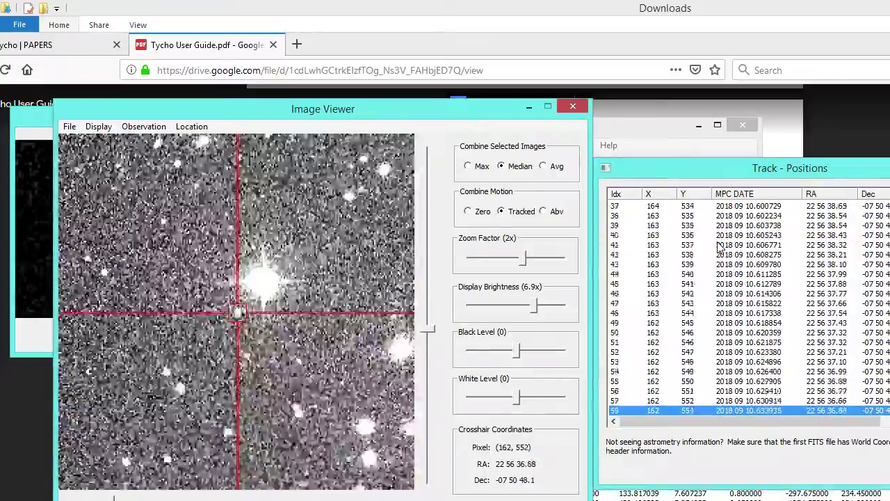
key(Up)
key(Up)
key(Up)
key(Up)
key(Up)
key(Up)
key(Up)
key(Up)
key(Up)
key(Up)
key(Up)
key(Up)
key(Up)
key(Up)
key(Up)
key(Up)
key(Up)
key(Up)
key(Up)
key(Up)
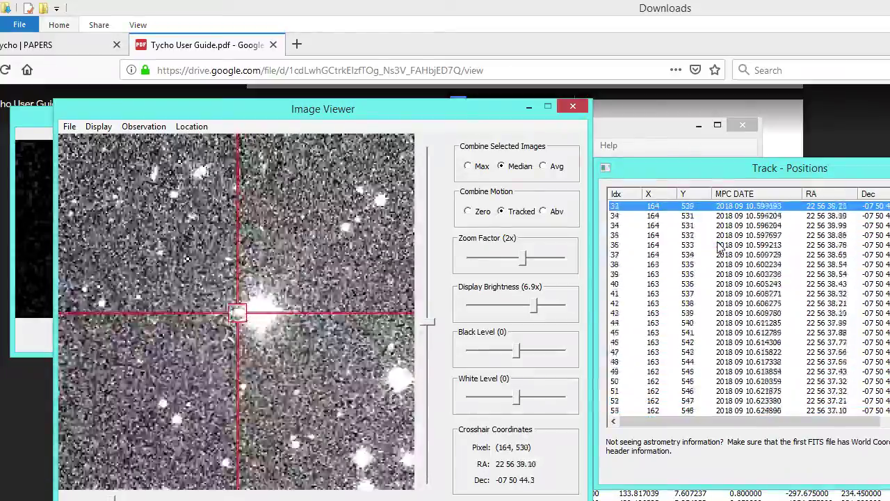
key(Up)
key(Up)
key(Down)
key(Down)
key(Down)
key(Down)
key(Down)
key(Down)
key(Down)
key(Down)
key(Down)
key(Down)
key(Down)
key(Down)
key(Down)
key(Down)
key(Down)
key(Down)
key(Down)
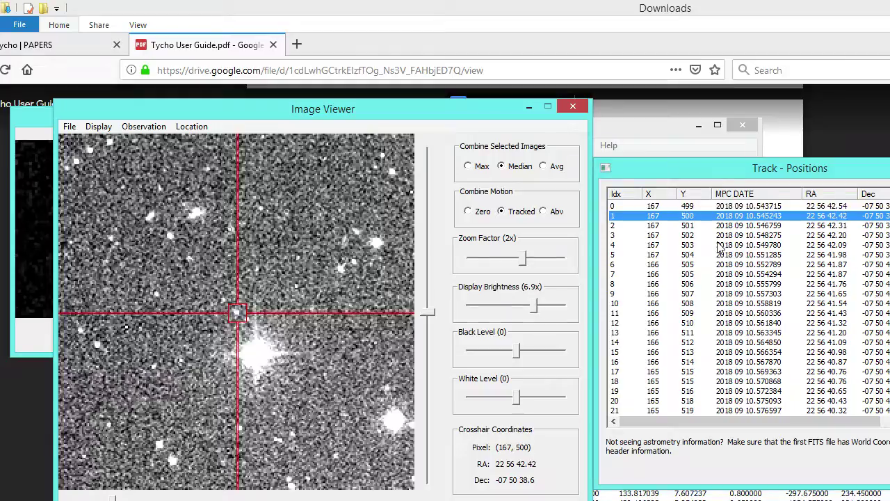
key(Down)
key(Down)
key(Down)
key(Down)
key(Down)
key(Down)
key(Down)
key(Down)
key(Down)
key(Down)
key(Down)
key(Down)
key(Down)
key(Down)
key(Down)
key(Down)
key(Down)
key(Down)
key(Down)
key(Down)
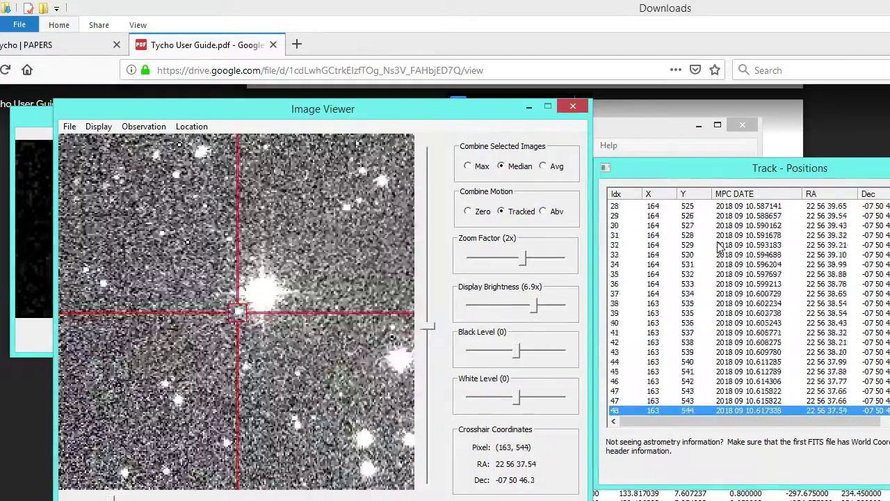
key(Up)
key(Up)
key(Up)
key(Up)
key(Up)
key(Up)
key(Up)
key(Up)
key(Up)
key(Up)
key(Up)
key(Up)
key(Up)
key(Up)
key(Up)
key(Up)
key(Up)
key(Up)
key(Up)
key(Up)
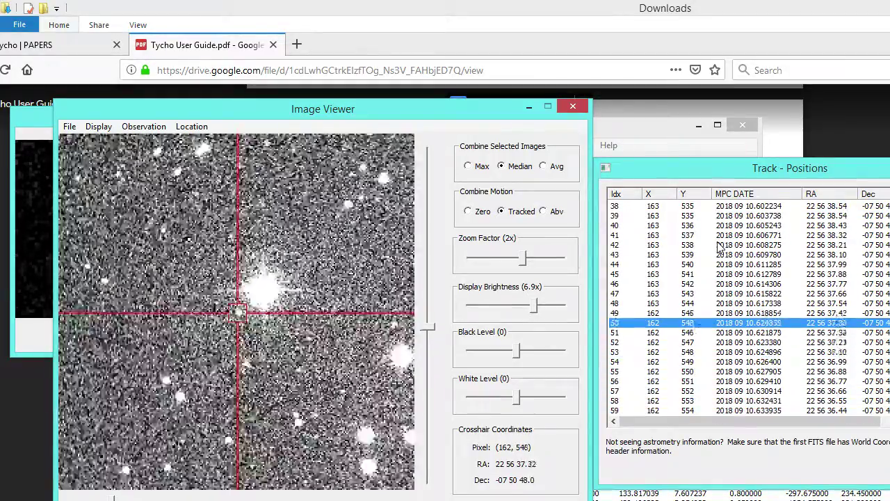
key(Up)
key(Up)
key(Up)
key(Up)
key(Up)
key(Up)
key(Up)
key(Up)
key(Up)
key(Up)
key(Up)
key(Up)
key(Up)
key(Up)
key(Up)
key(Up)
key(Up)
key(Up)
key(Up)
key(Up)
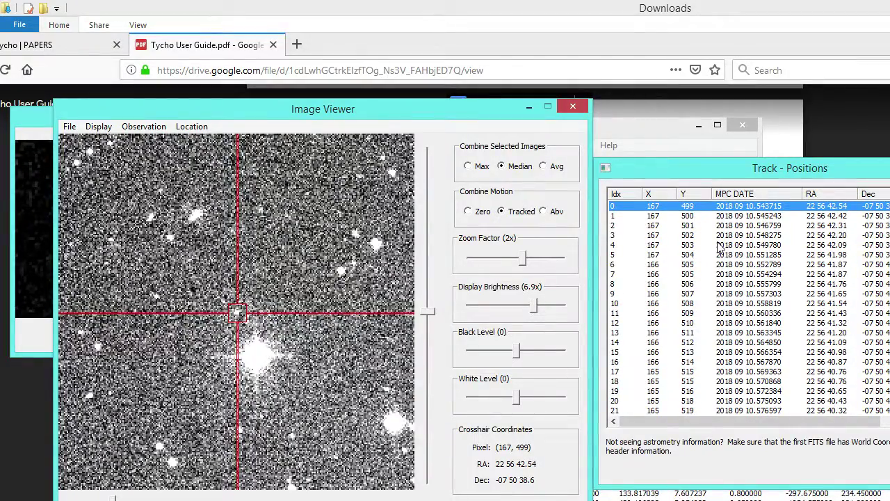
- Rearrange the windows to uncover the combined track image and replay track 1's positions
drag(46, 118, 34, 127)
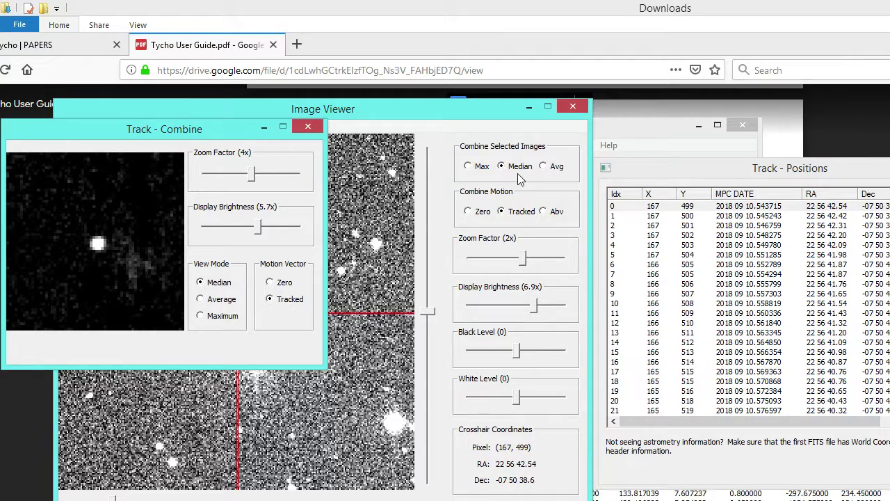
drag(631, 172, 724, 171)
drag(510, 111, 603, 112)
click(720, 175)
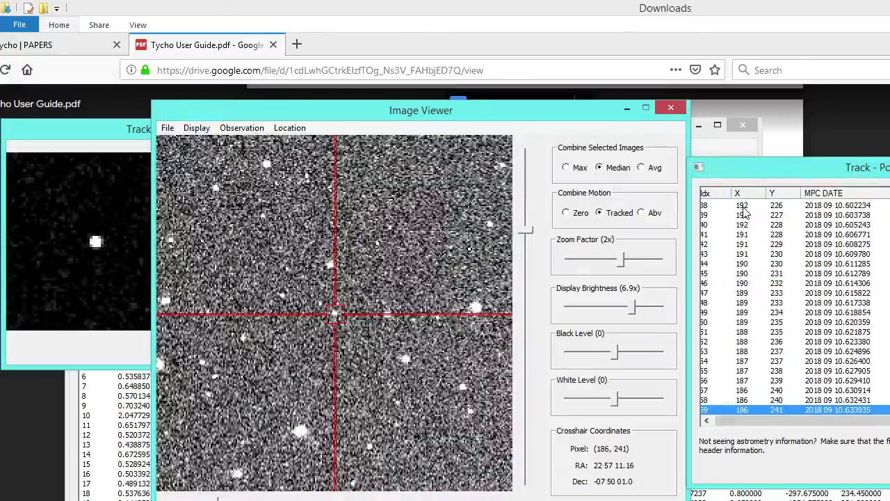
key(Up)
key(Up)
key(Up)
key(Up)
key(Up)
key(Up)
key(Up)
key(Up)
key(Up)
key(Up)
key(Up)
key(Up)
key(Up)
key(Up)
key(Up)
key(Up)
key(Up)
key(Up)
key(Up)
key(Up)
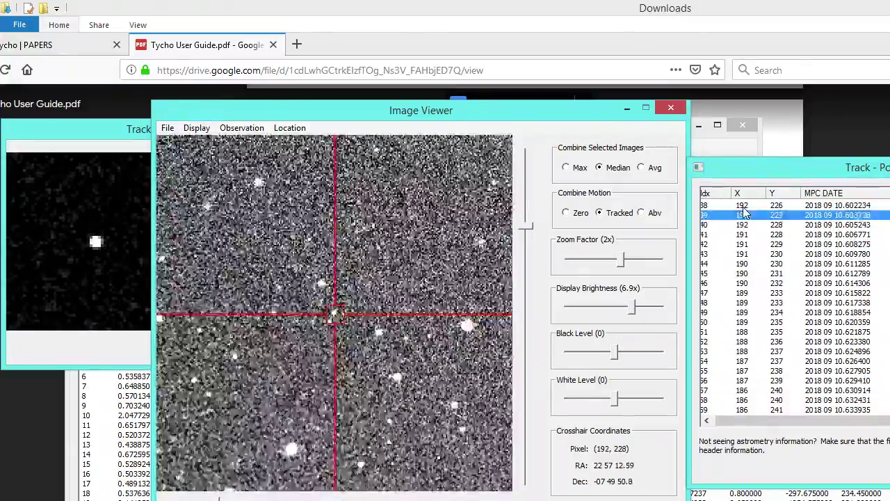
key(Up)
key(Up)
key(Up)
key(Up)
key(Up)
key(Up)
key(Up)
key(Up)
key(Up)
key(Up)
key(Up)
key(Up)
key(Up)
key(Up)
key(Up)
key(Up)
key(Up)
key(Up)
key(Up)
key(Up)
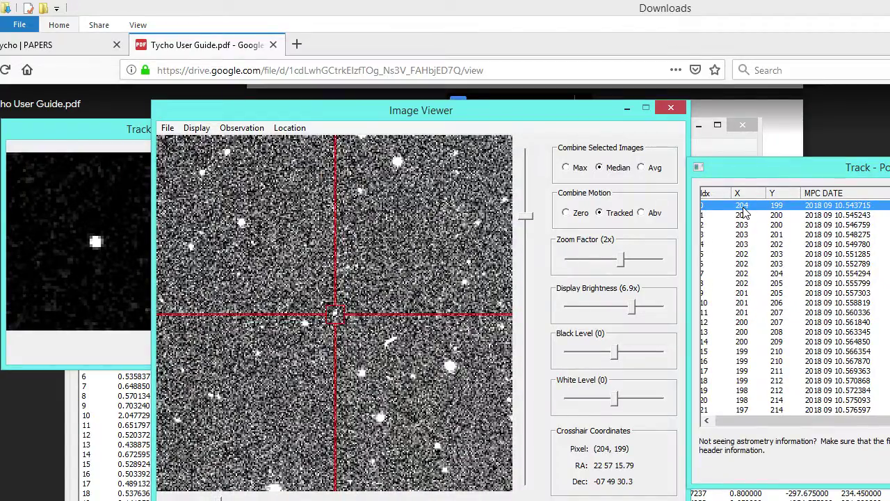
key(Down)
key(Down)
key(Down)
key(Down)
key(Down)
key(Down)
key(Down)
key(Down)
key(Down)
key(Down)
key(Down)
key(Down)
key(Down)
key(Down)
key(Down)
key(Down)
key(Down)
key(Down)
key(Down)
key(Down)
key(Down)
key(Down)
key(Down)
key(Down)
key(Down)
key(Down)
key(Down)
key(Down)
key(Down)
key(Down)
key(Down)
key(Down)
key(Down)
key(Down)
key(Down)
key(Down)
key(Down)
key(Down)
key(Down)
key(Down)
key(Up)
key(Up)
key(Up)
key(Up)
key(Up)
key(Up)
key(Up)
key(Up)
key(Up)
key(Up)
key(Up)
key(Up)
key(Up)
key(Up)
key(Up)
key(Up)
key(Up)
key(Up)
key(Up)
key(Up)
key(Up)
key(Up)
key(Up)
key(Up)
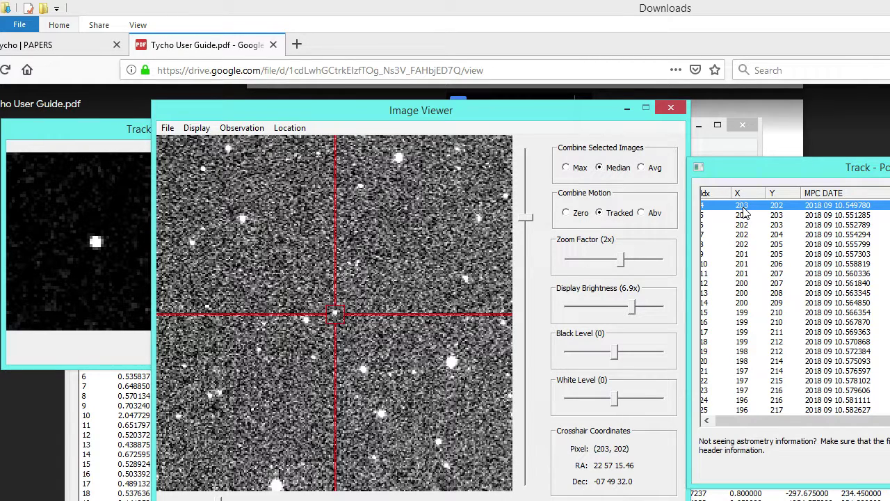
- Cycle through further candidate tracks to track 8 (2005 SF90) and move the positions table aside
key(Up)
key(Up)
key(Up)
key(Up)
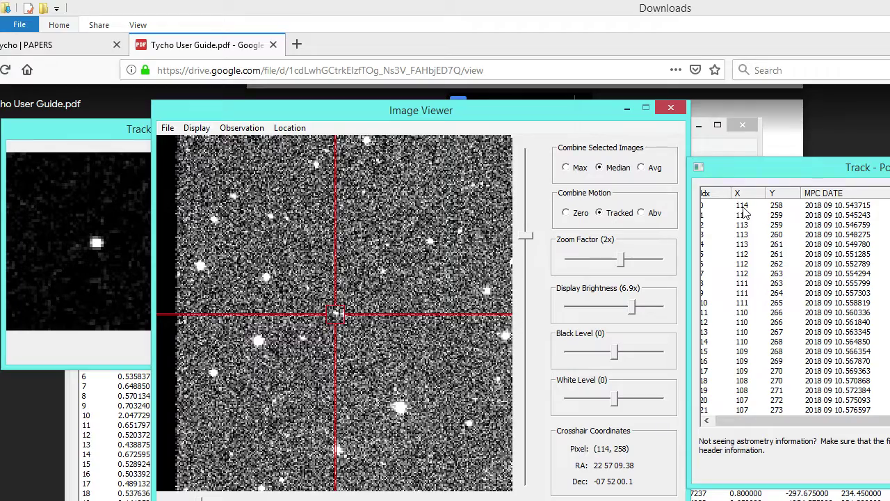
key(Down)
key(Down)
key(Down)
key(Down)
key(Down)
key(Down)
key(Down)
key(Down)
key(Down)
key(Down)
key(Down)
key(Down)
key(Down)
key(Down)
key(Down)
key(Down)
key(Down)
key(Down)
key(Down)
key(Down)
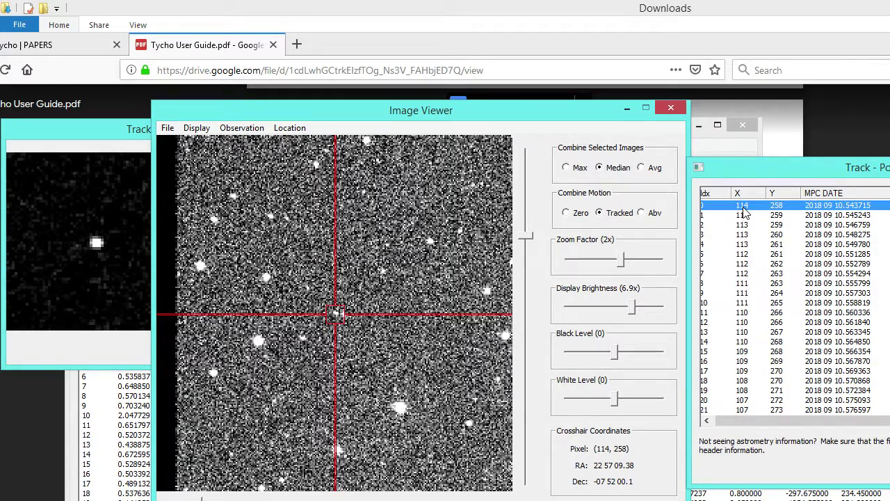
key(Up)
key(Down)
key(Down)
key(Down)
key(Down)
key(Down)
key(Down)
key(Down)
key(Down)
key(Down)
key(Down)
key(Down)
key(Down)
key(Down)
key(Down)
key(Down)
key(Down)
key(Down)
key(Down)
key(Down)
key(Down)
key(Down)
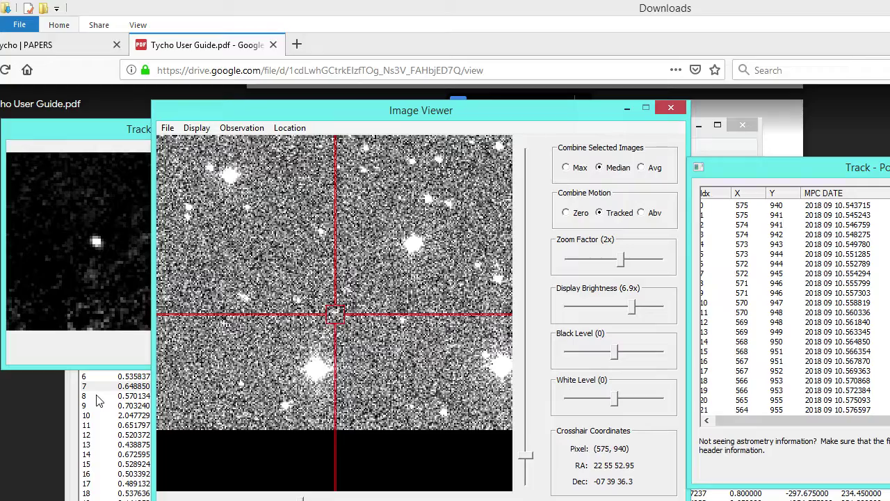
key(Down)
key(Down)
key(Down)
key(Down)
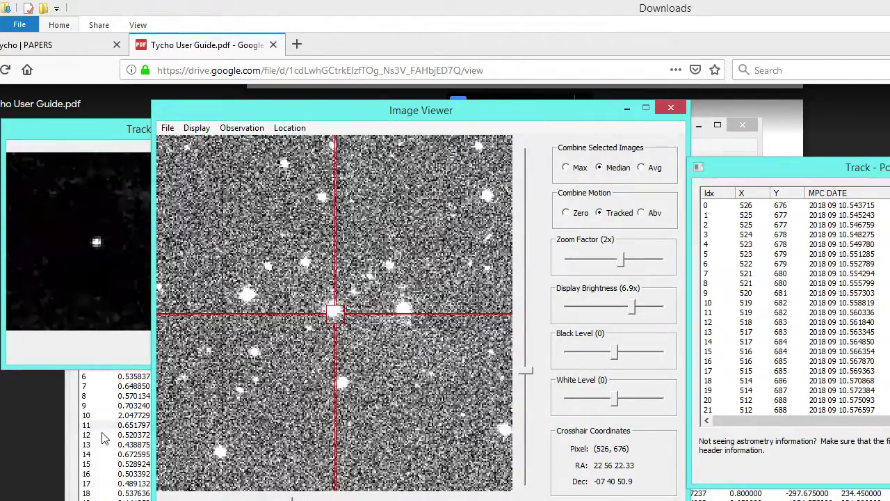
key(Down)
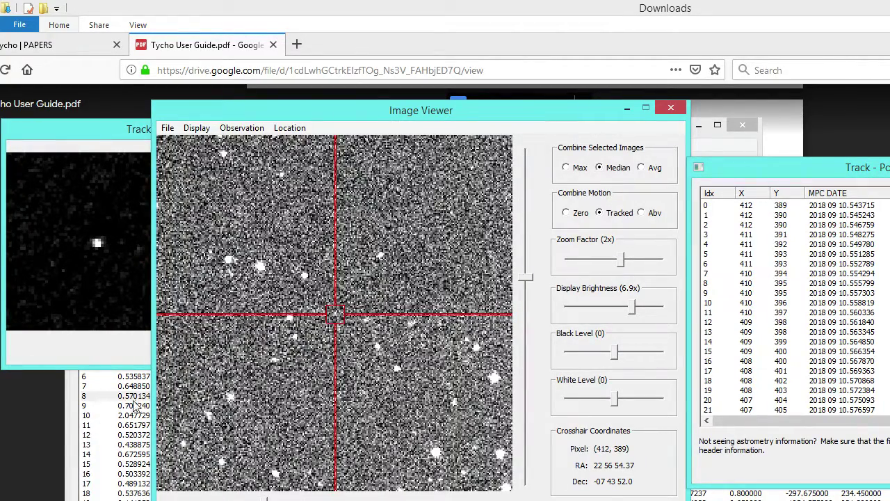
drag(765, 167, 889, 173)
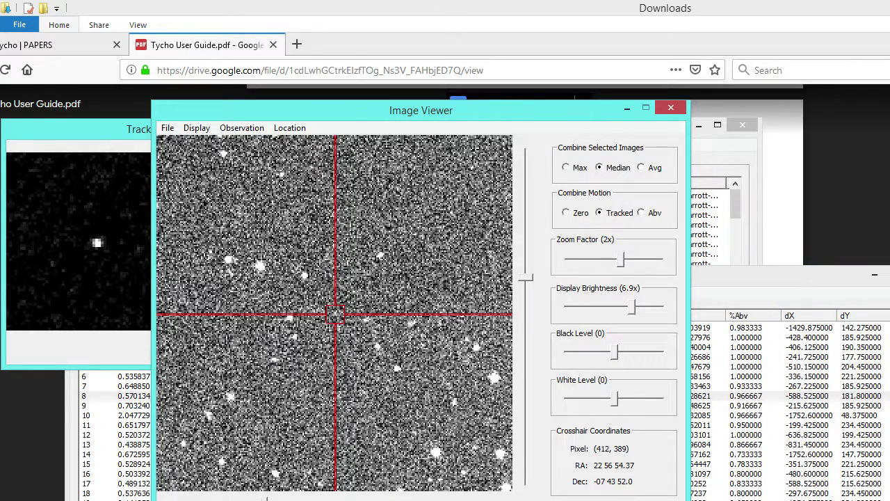
- Rearrange the Image Viewer and Track Navigator, then run Optimize Tracks on all 32 tracks
drag(424, 112, 697, 88)
drag(416, 282, 242, 350)
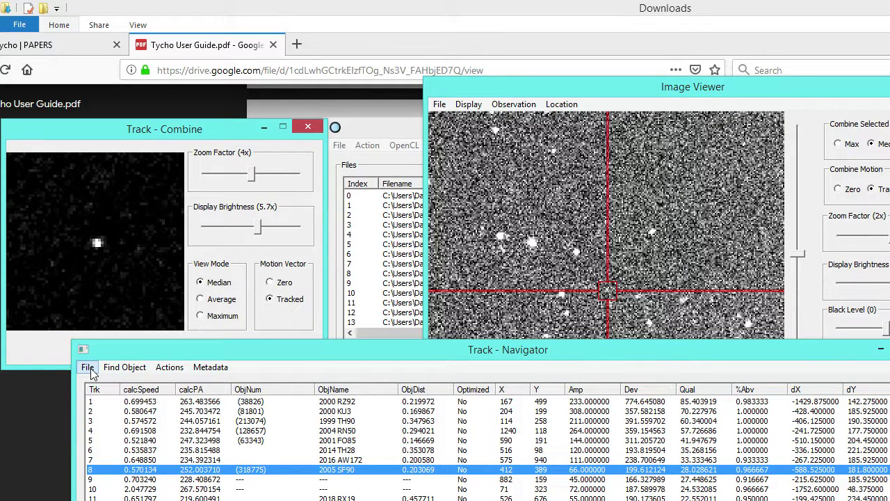
click(171, 369)
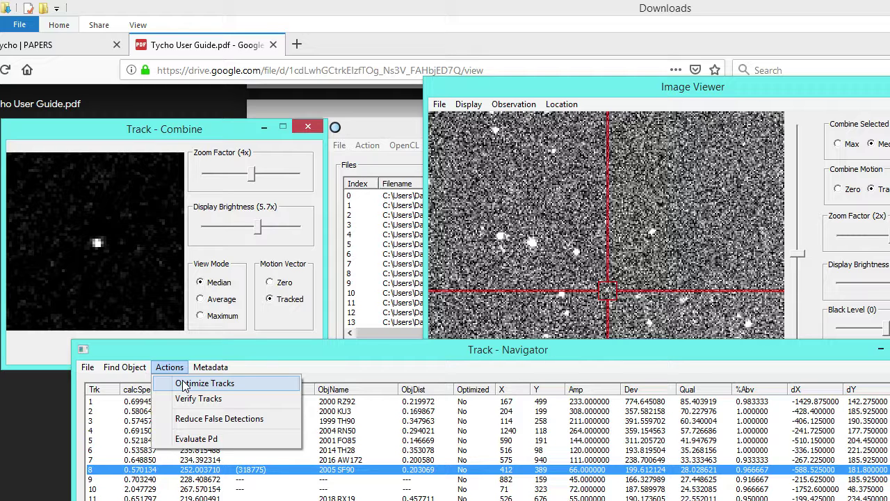
click(184, 386)
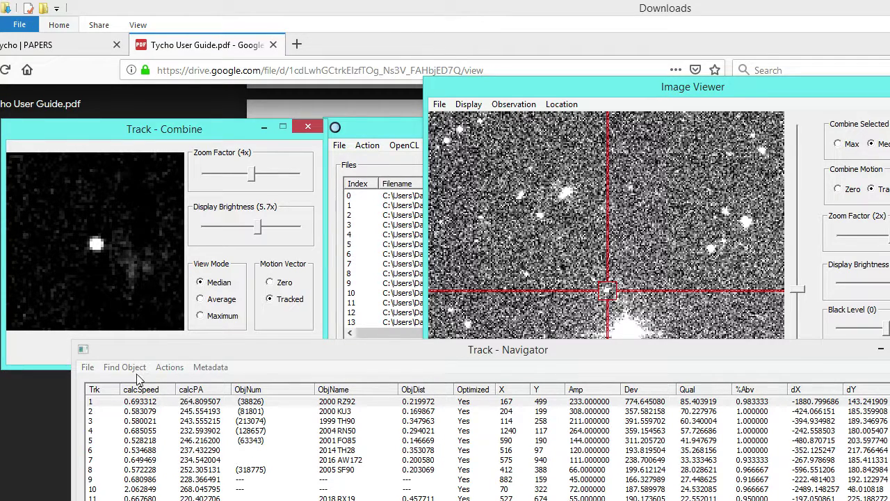
click(89, 368)
- Download the star catalog for the field and dismiss the confirmation
click(104, 402)
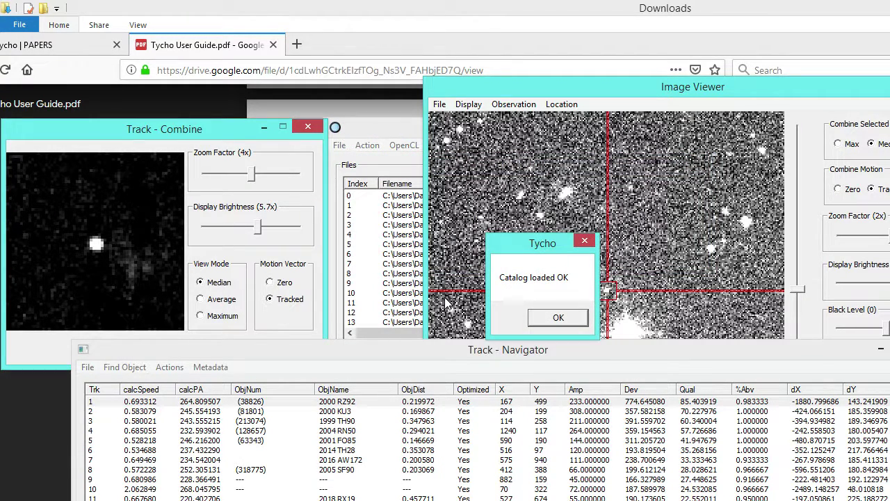
click(558, 318)
drag(376, 131, 247, 109)
- Review the Star Catalog settings (Gaia DR2, magnitudes 9–20, 4-pixel aperture) unchanged, then select track 1
click(357, 123)
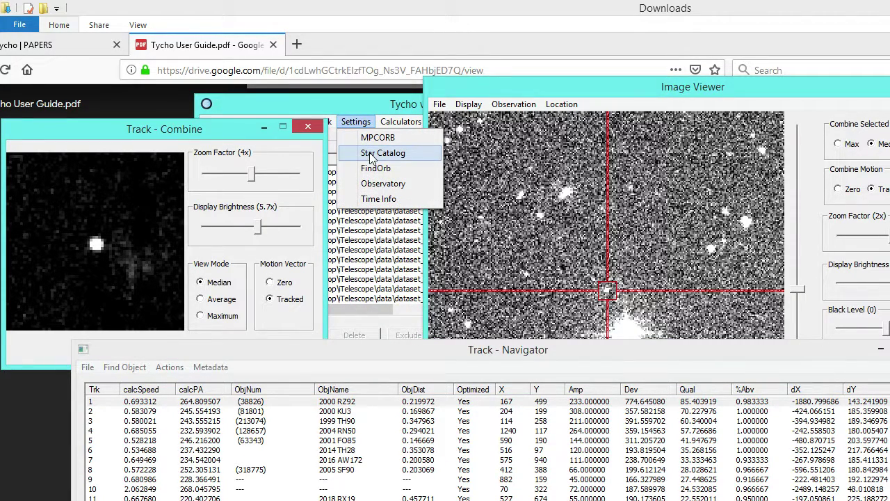
click(373, 152)
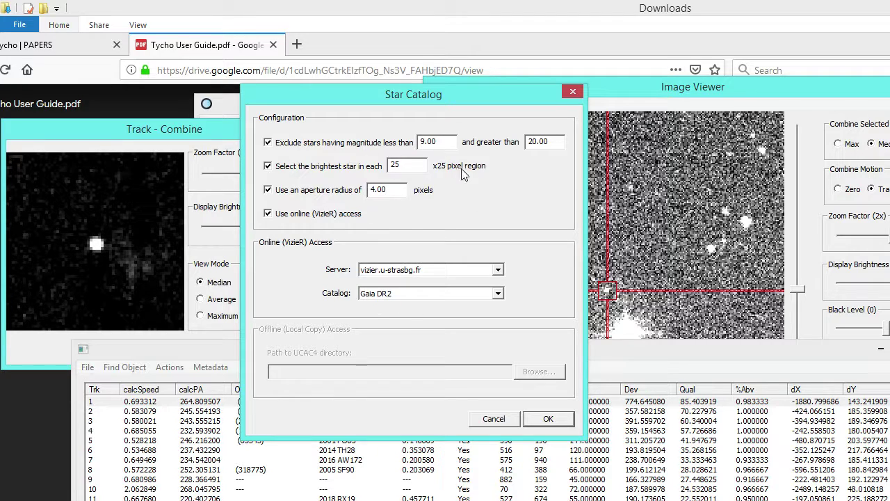
click(493, 419)
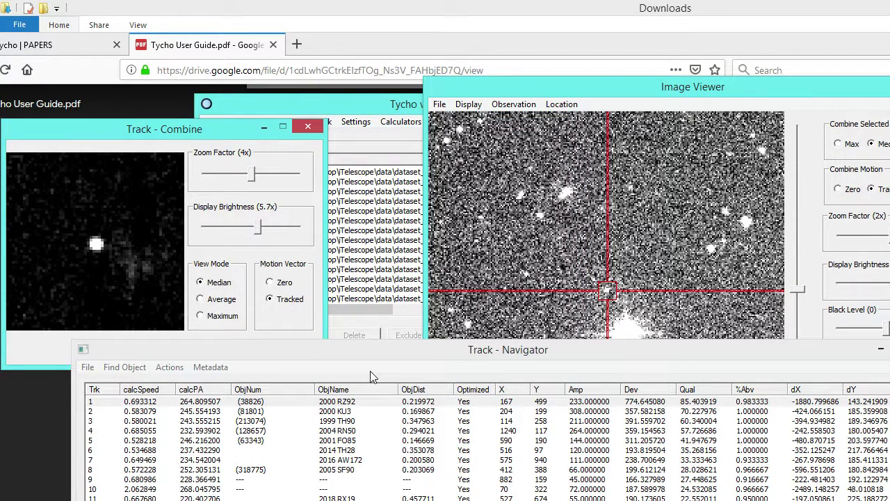
click(355, 350)
- Start verifying track 1 (2000 RZ92) with Actions > Verify Tracks
drag(335, 351, 336, 331)
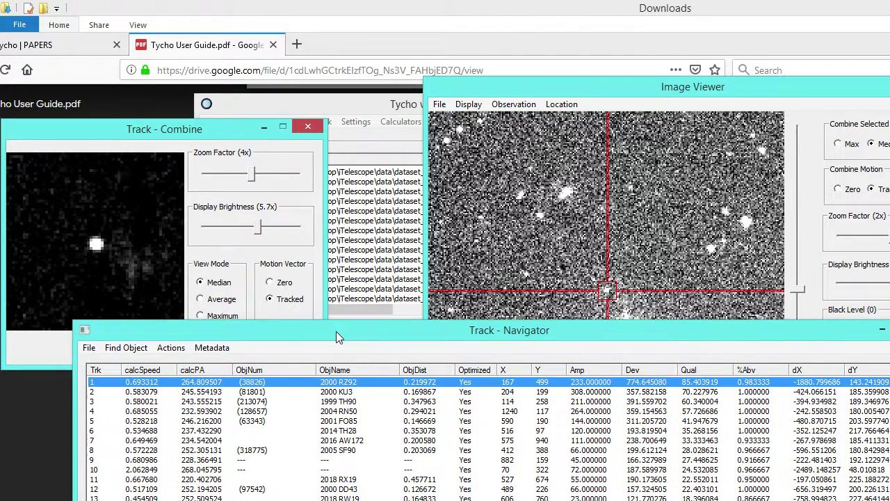
right_click(275, 389)
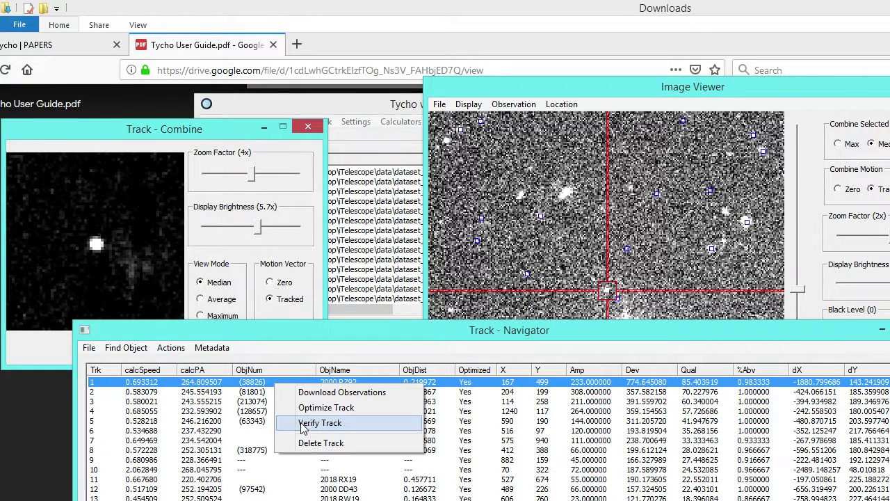
click(174, 348)
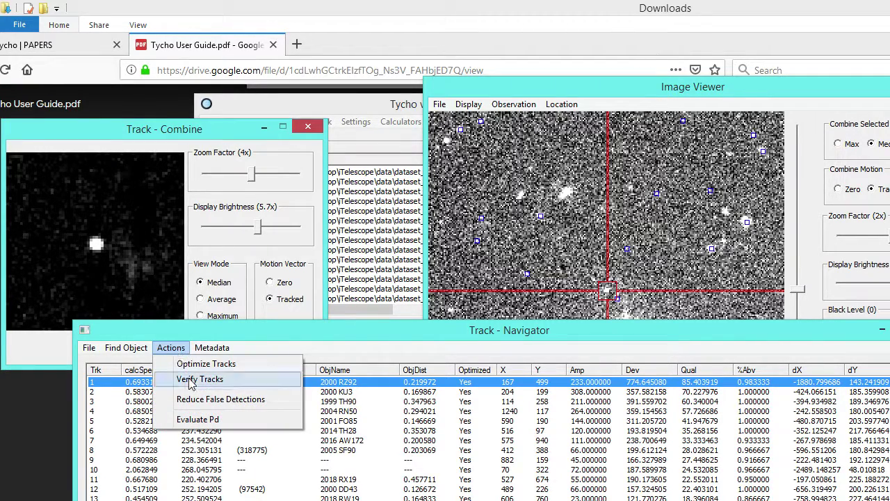
click(212, 381)
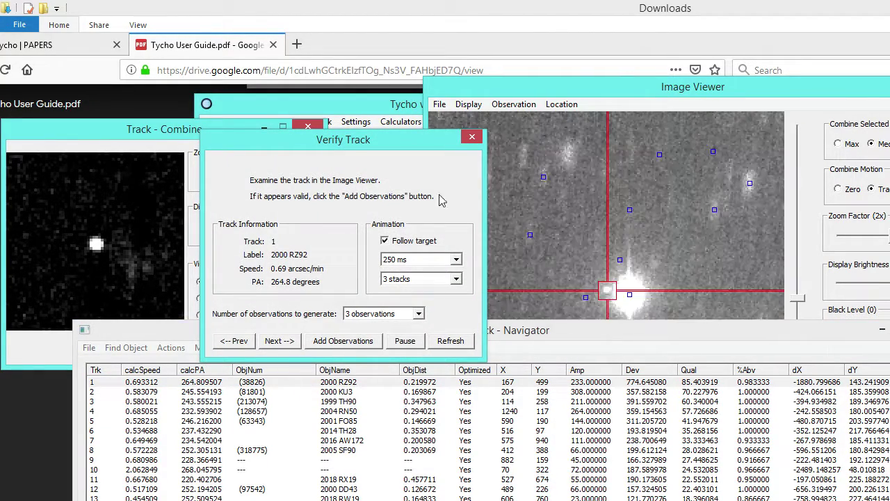
drag(389, 139, 320, 135)
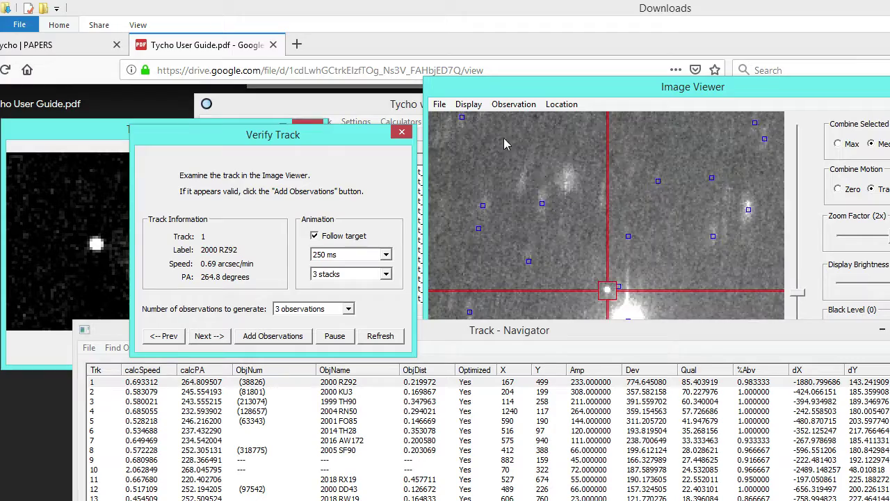
- Hide catalog stars in the Image Viewer, zoom to 1x, and toggle Inverted on and off
click(468, 104)
click(480, 119)
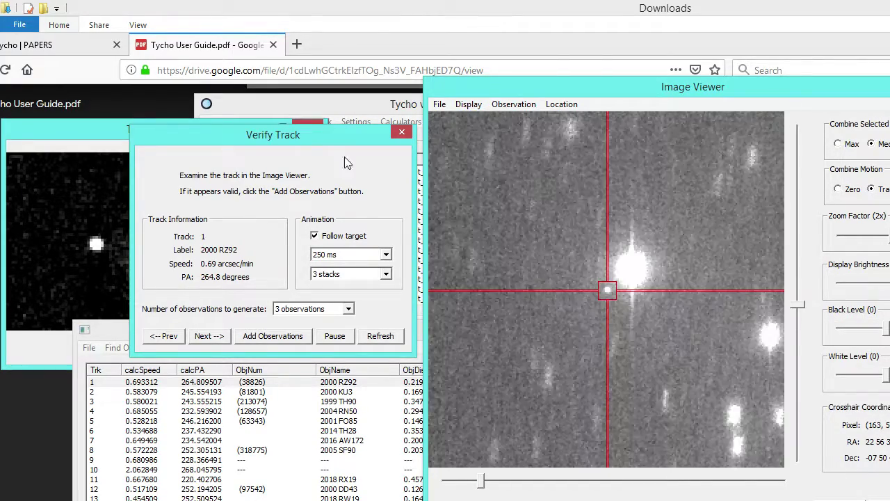
drag(280, 141, 266, 155)
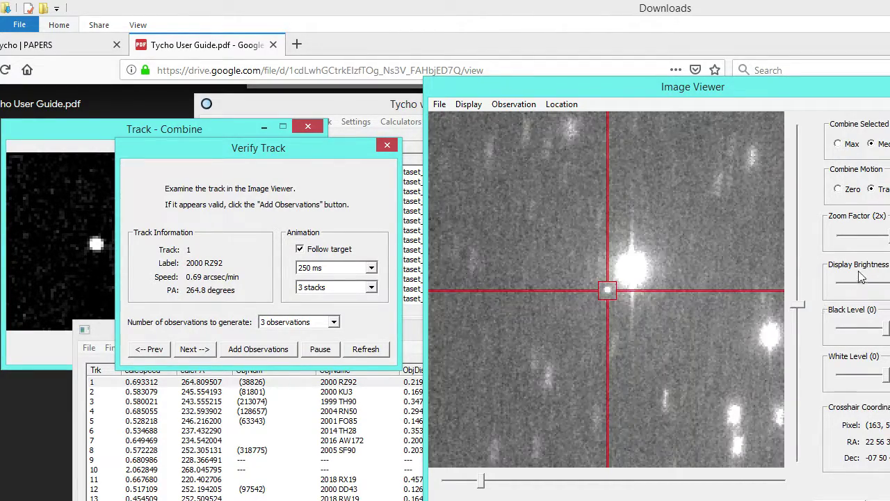
drag(863, 235, 882, 240)
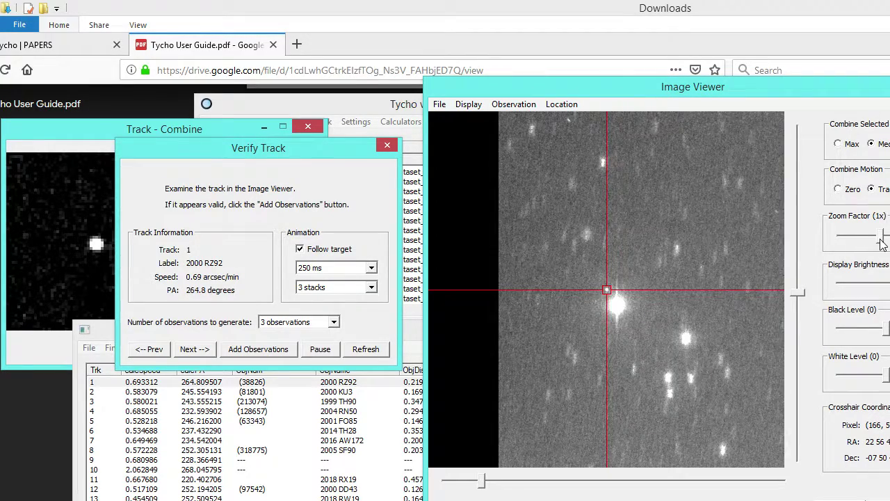
click(468, 104)
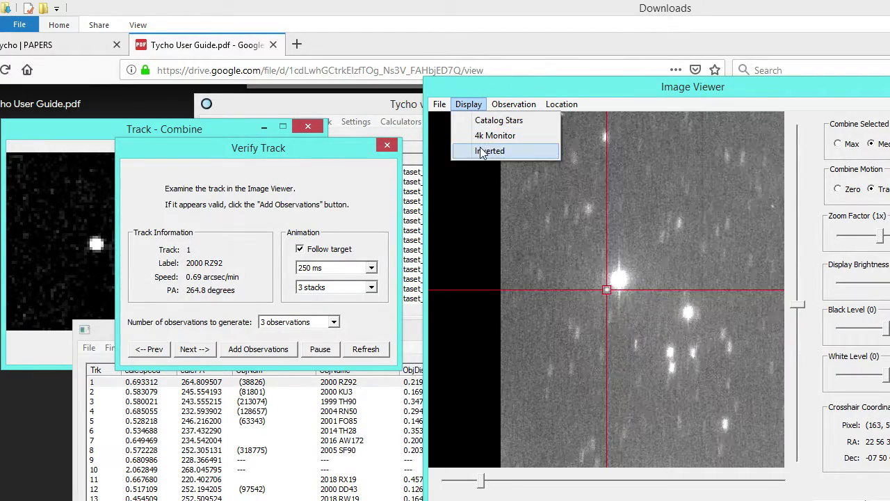
click(481, 150)
click(479, 104)
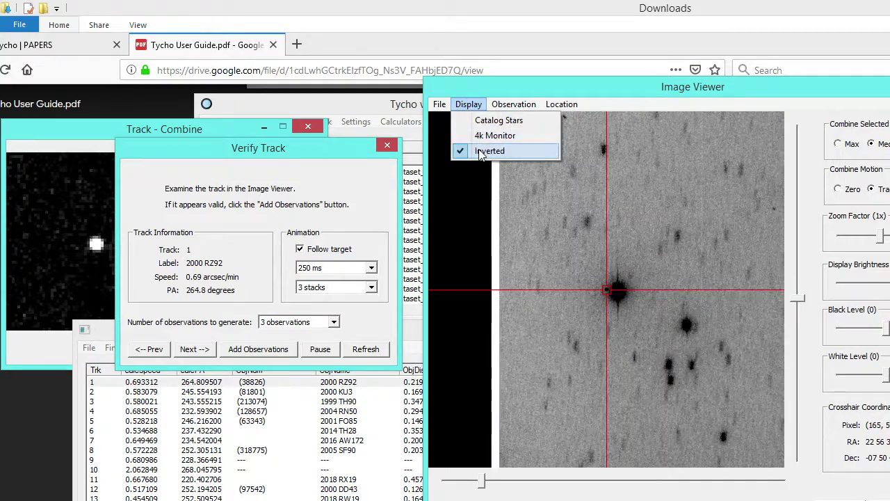
click(481, 151)
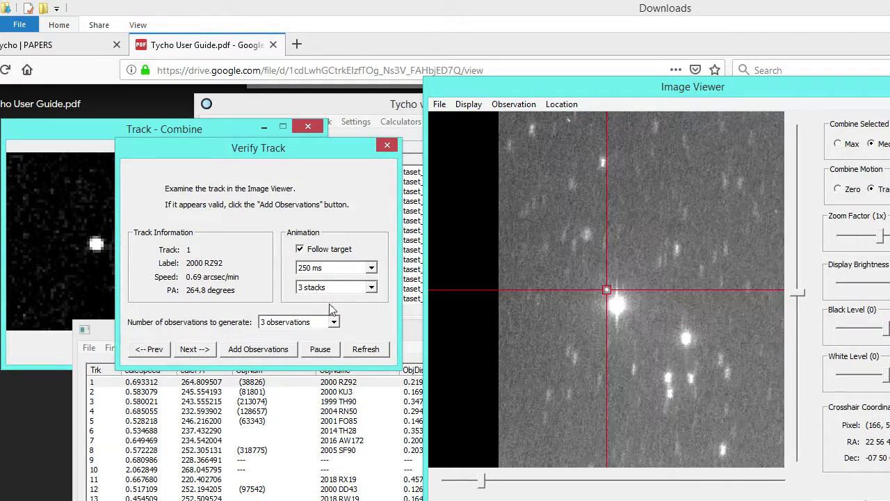
- Add the track's observations, accepting designation 2000 RZ92 (permanent ID 38826, tracklet ABC0206)
click(243, 350)
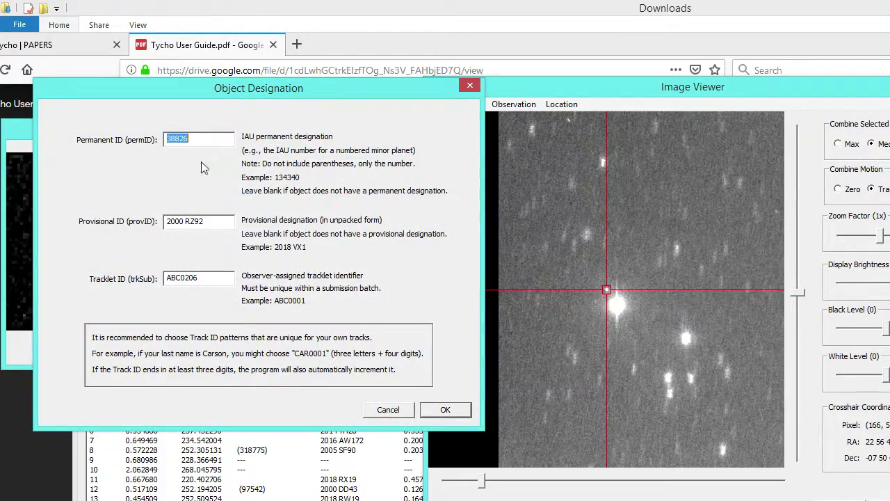
click(195, 221)
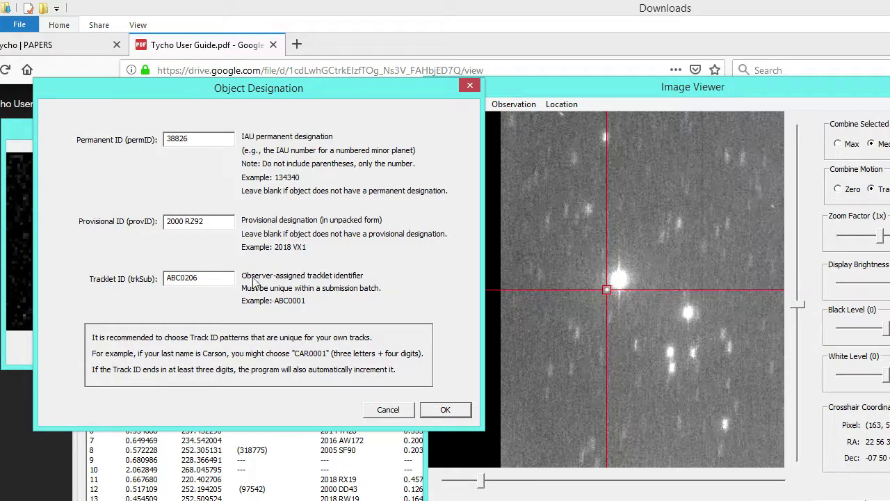
click(438, 409)
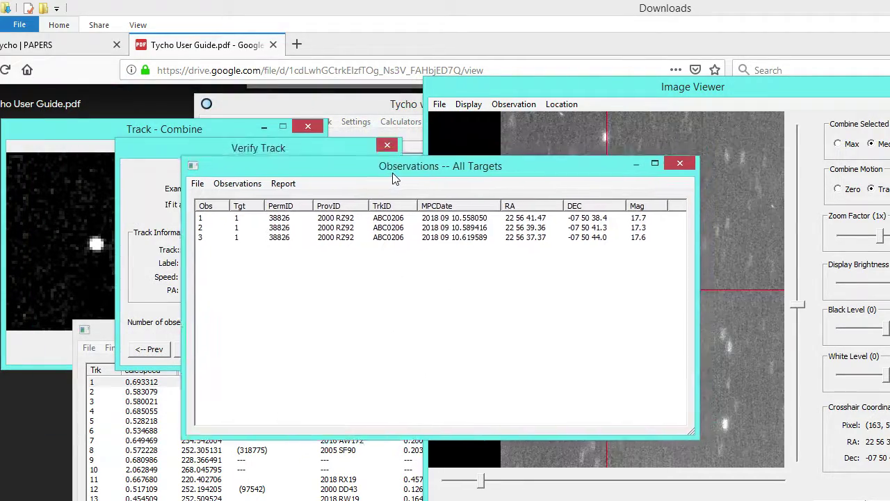
- Bring the 3-observation list forward and open the FindOrb executable path settings
drag(393, 177, 364, 216)
click(339, 283)
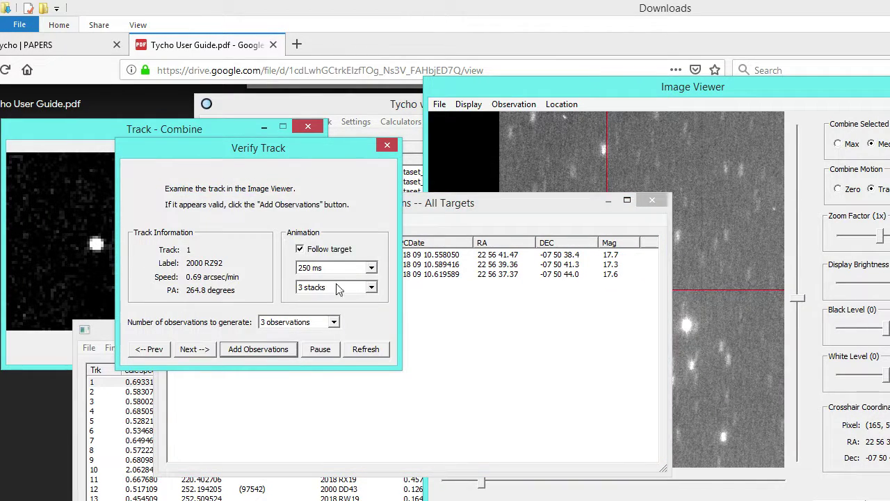
click(473, 205)
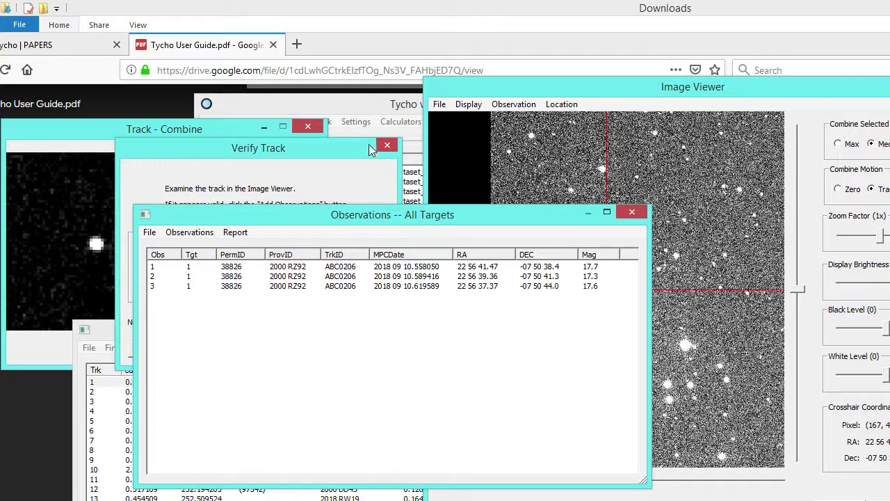
click(358, 124)
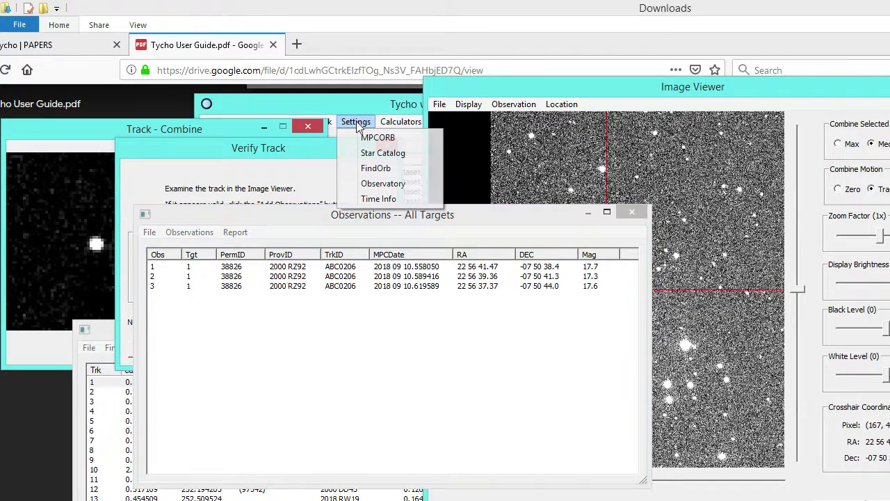
click(373, 171)
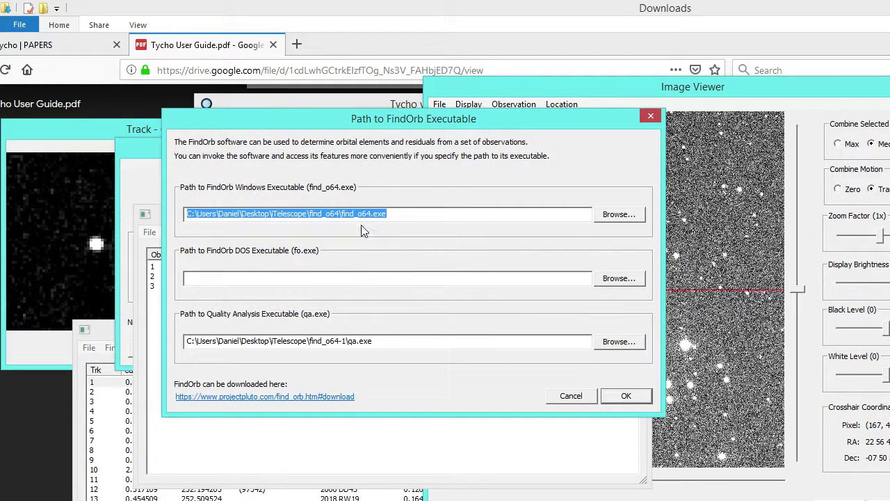
- Cancel browsing for a DOS FindOrb executable and close the path settings, keeping find_o64.exe and qa.exe
click(382, 280)
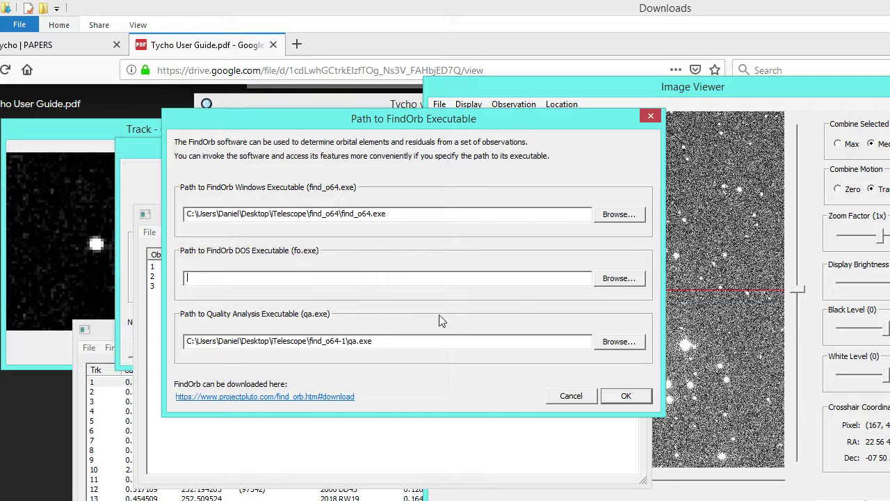
click(618, 278)
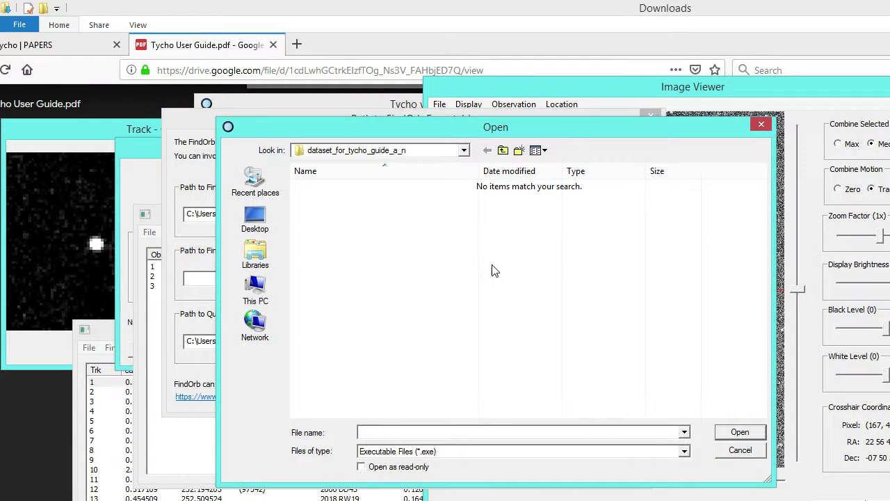
click(741, 450)
click(439, 279)
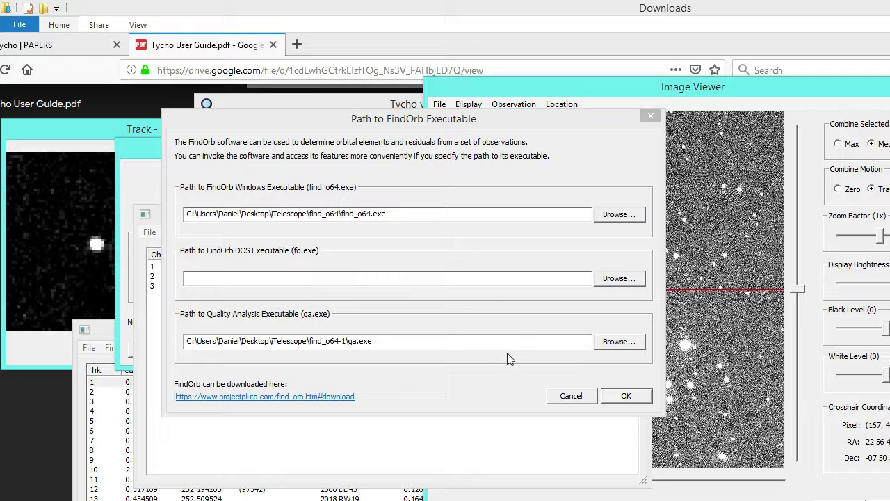
click(650, 117)
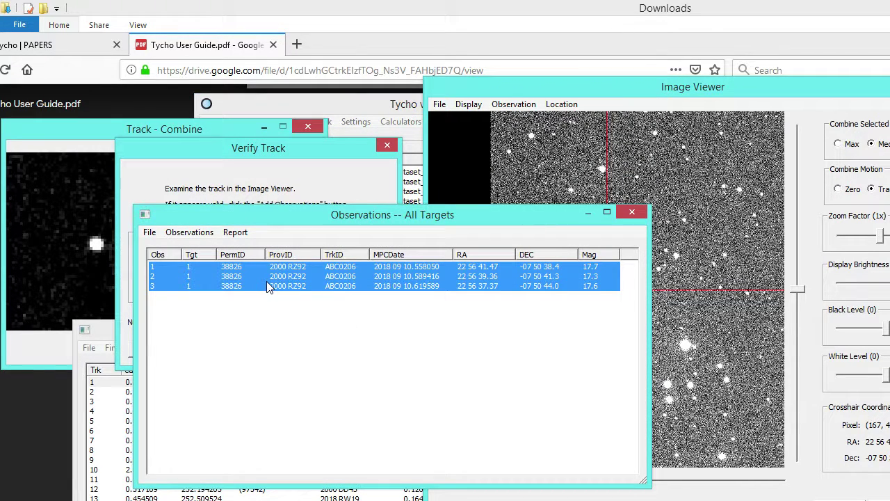
- Show the three new observations with existing 38826 observations and scroll to the 2018 09 10 Q62 lines
right_click(267, 281)
click(292, 309)
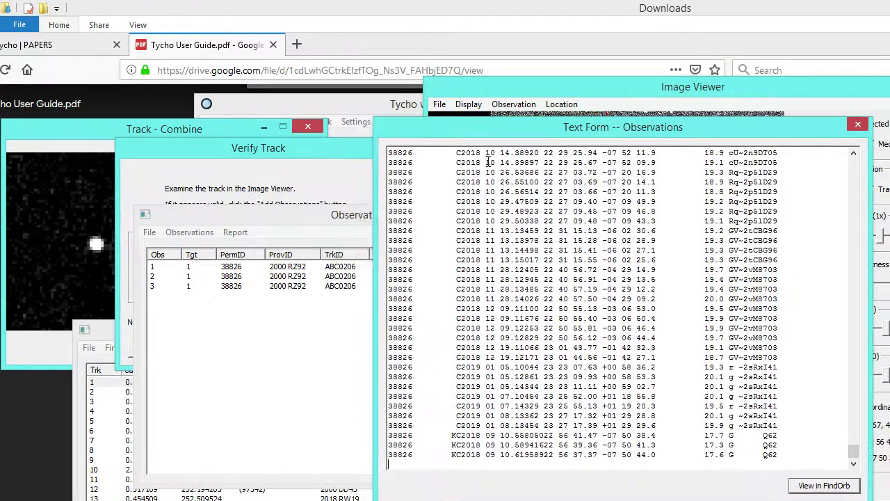
right_click(279, 278)
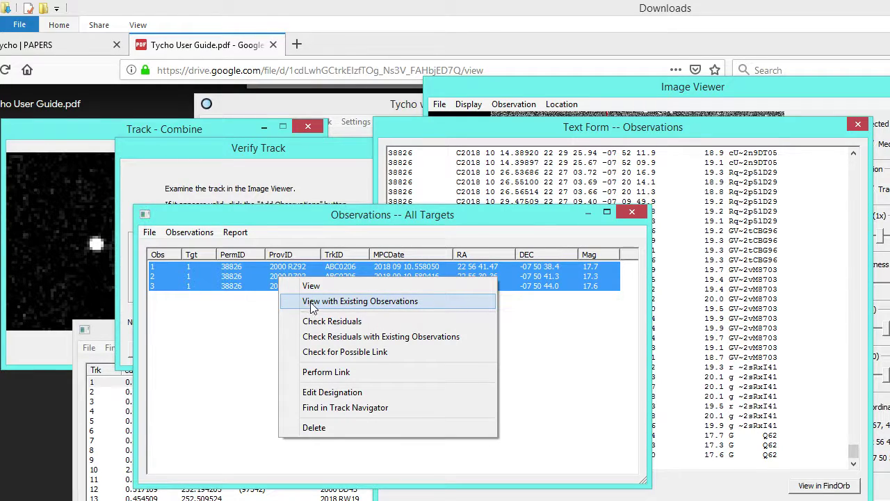
click(375, 306)
drag(529, 133, 466, 106)
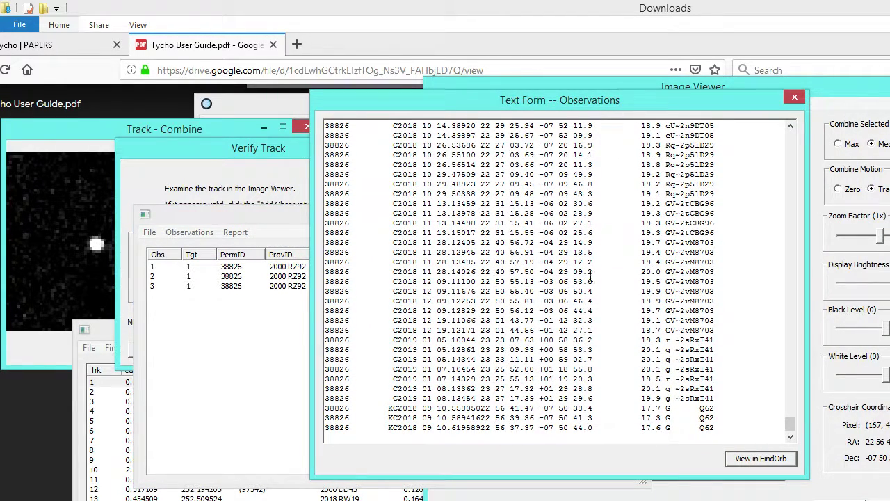
mouse_move(789, 423)
mouse_down()
mouse_move(790, 409)
mouse_move(790, 424)
mouse_up()
click(742, 463)
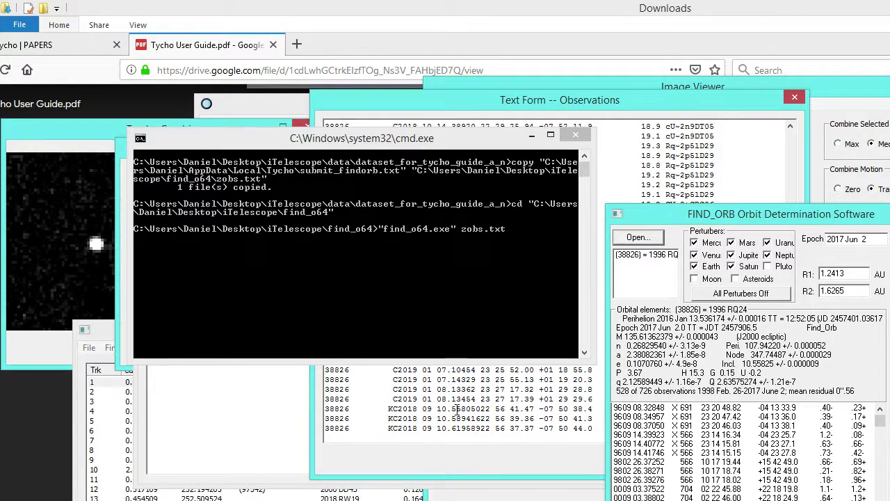
drag(730, 214, 615, 70)
drag(765, 276, 763, 382)
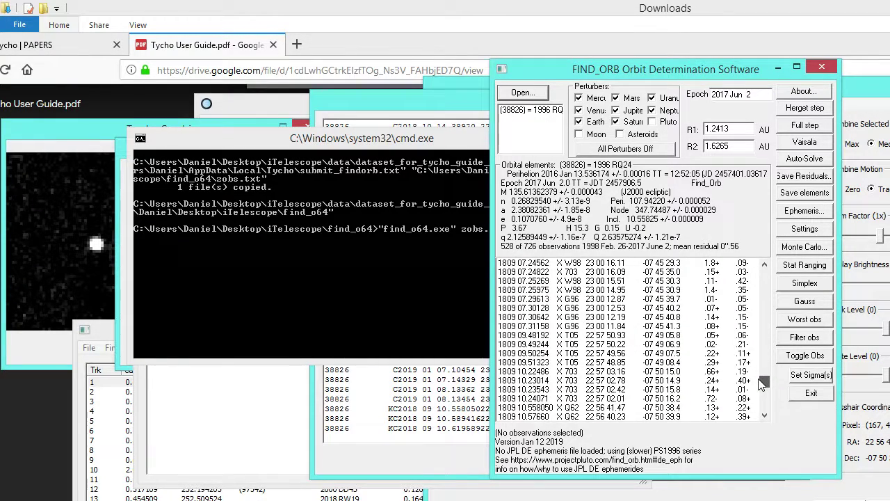
click(585, 407)
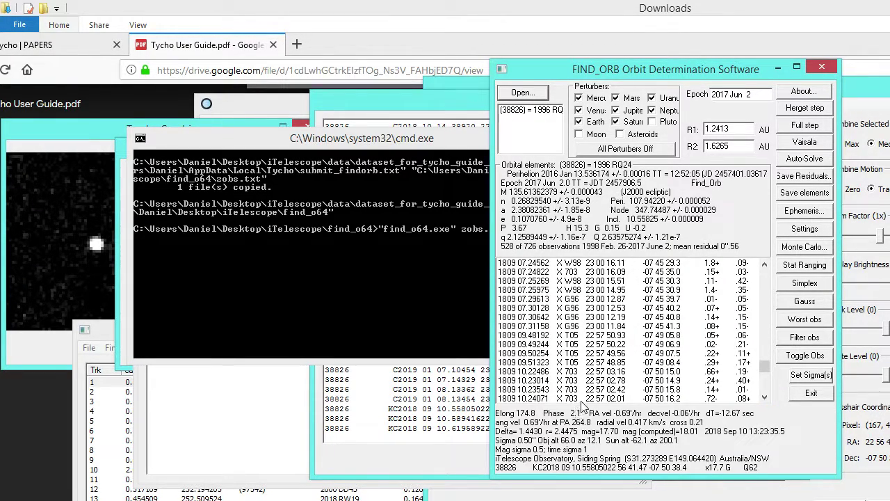
shift+click(597, 399)
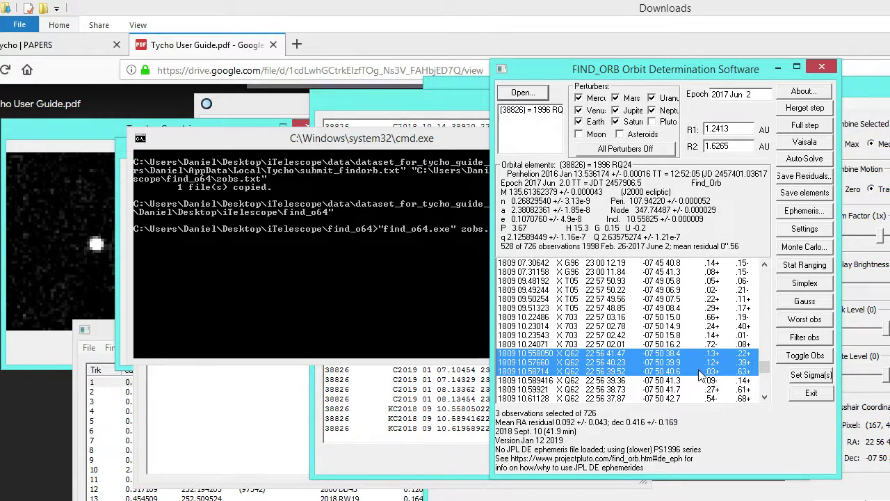
scroll(701, 373, down, 1)
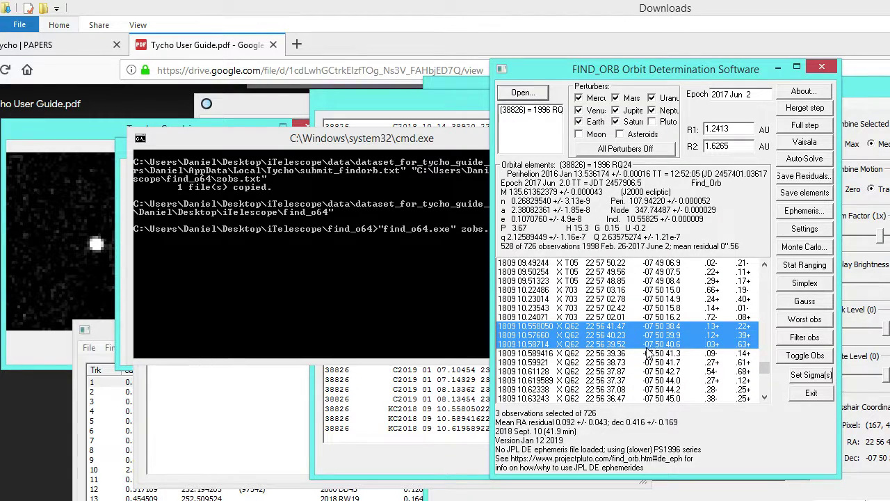
scroll(647, 353, down, 1)
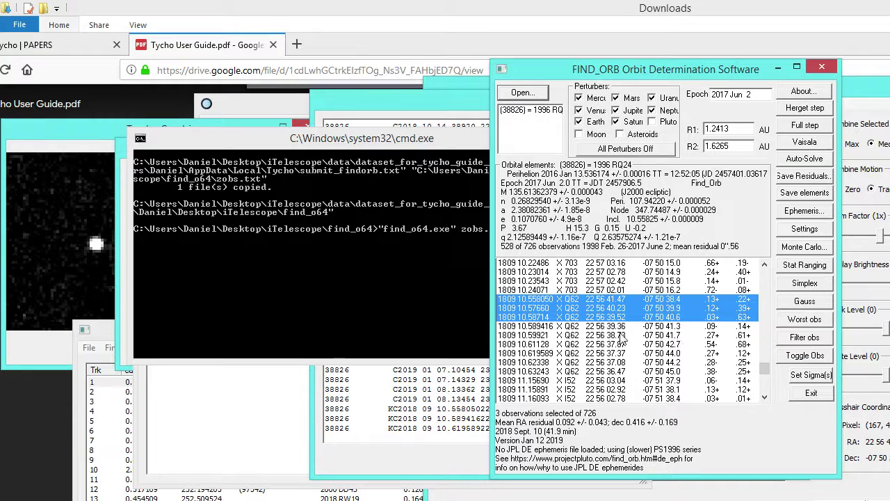
click(568, 300)
ctrl+click(557, 326)
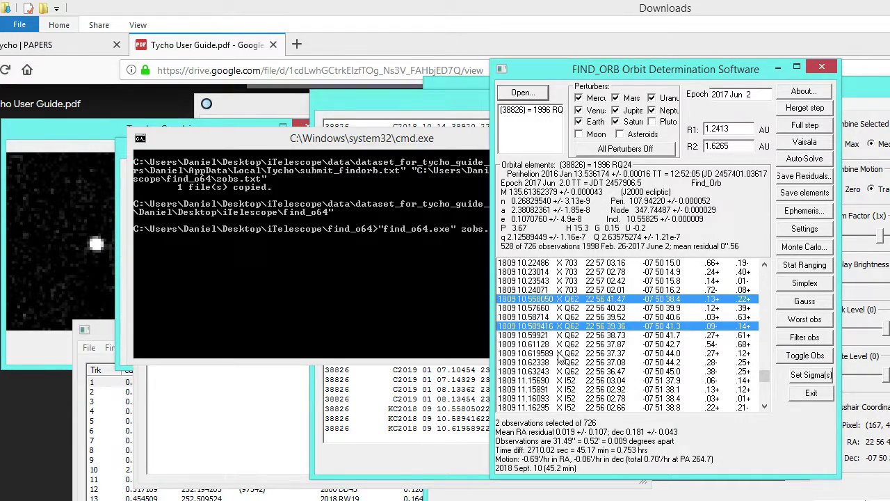
ctrl+click(563, 354)
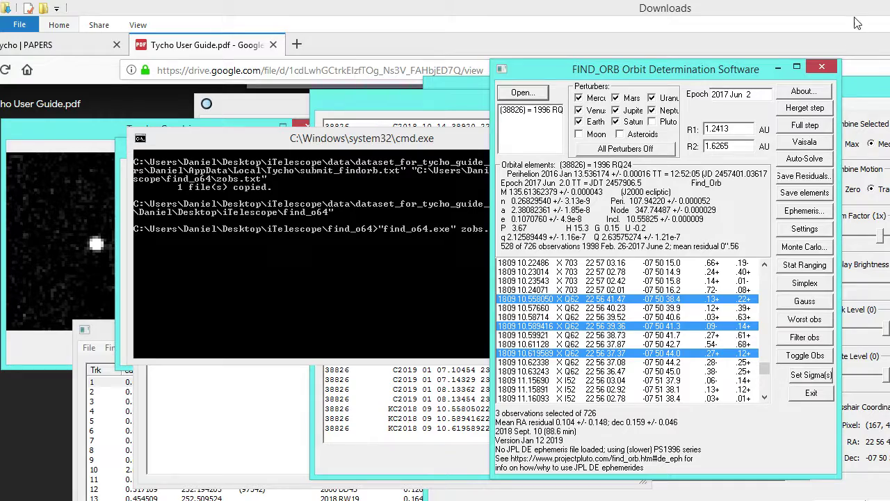
click(821, 68)
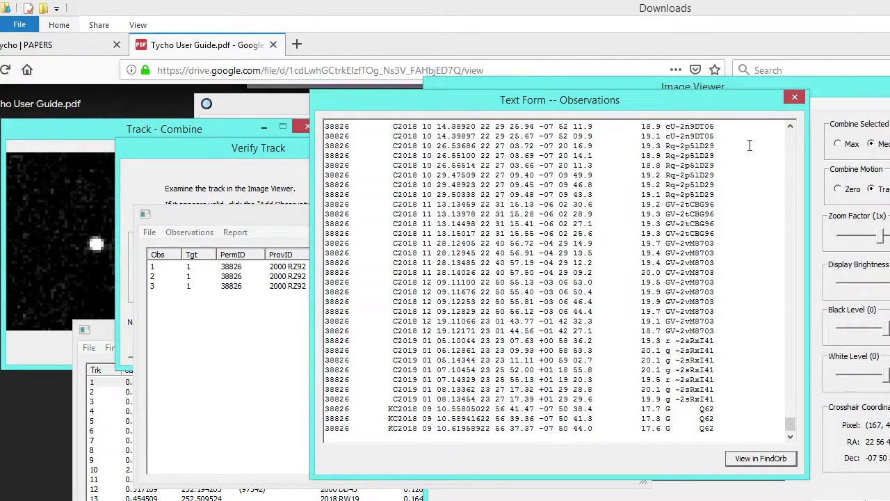
- Close the report text, review Time Info settings without saving, and move the Observations list right
click(794, 97)
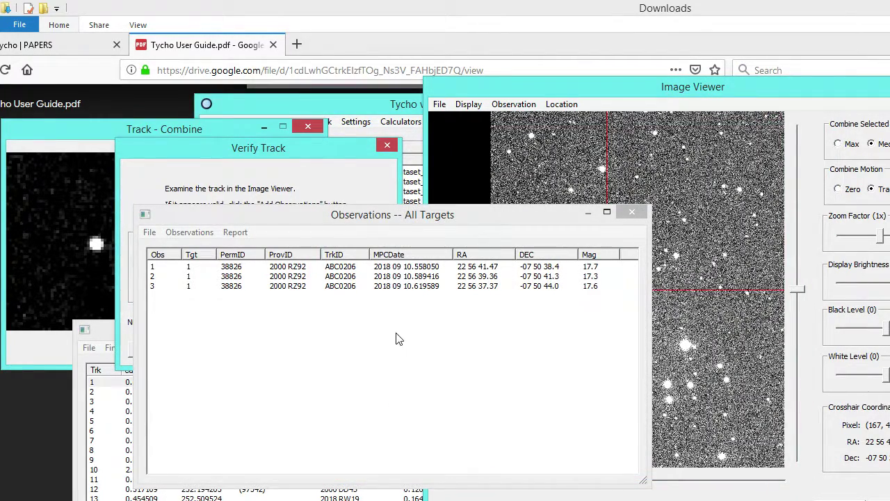
click(357, 125)
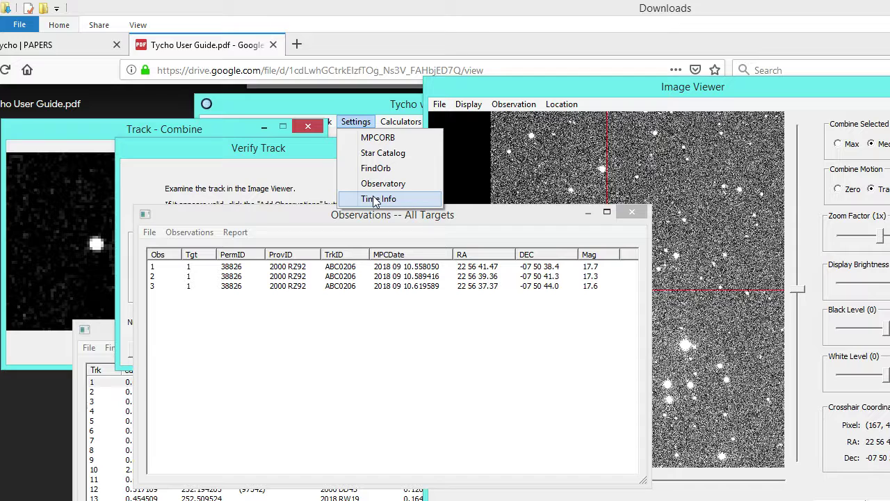
click(375, 200)
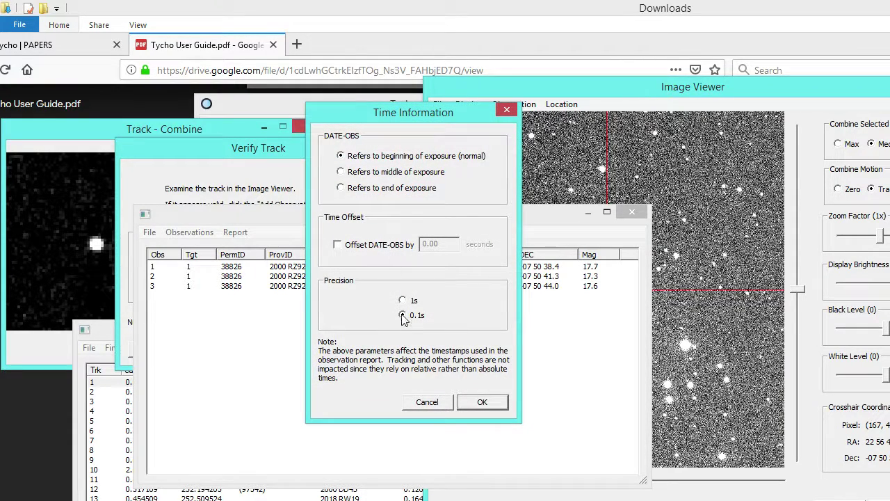
click(412, 301)
click(424, 403)
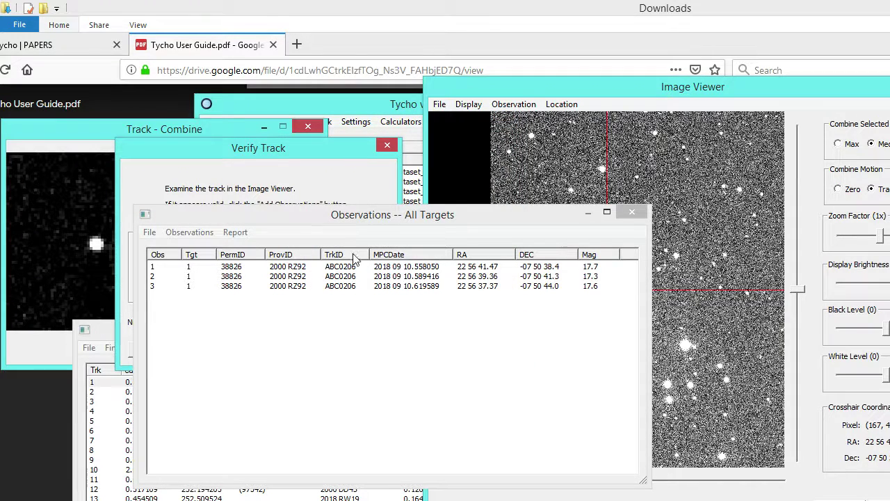
drag(366, 229, 618, 239)
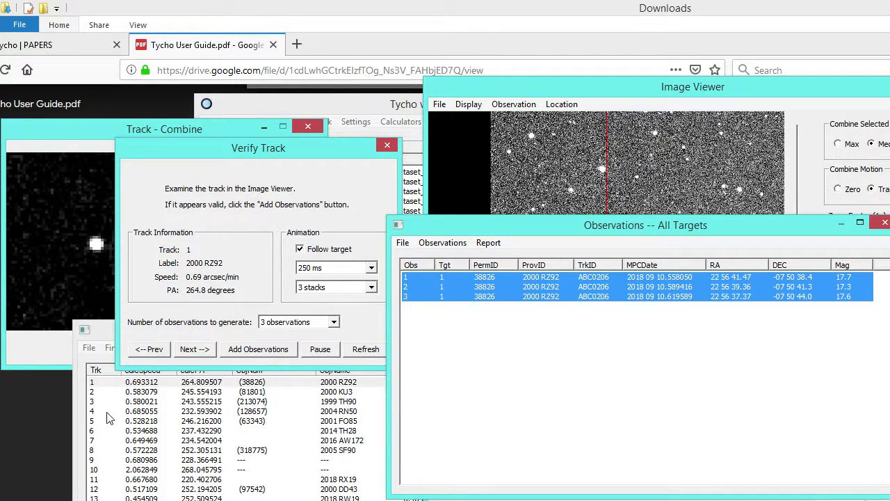
key(alt+Tab)
scroll(320, 361, down, 10)
scroll(324, 354, up, 4)
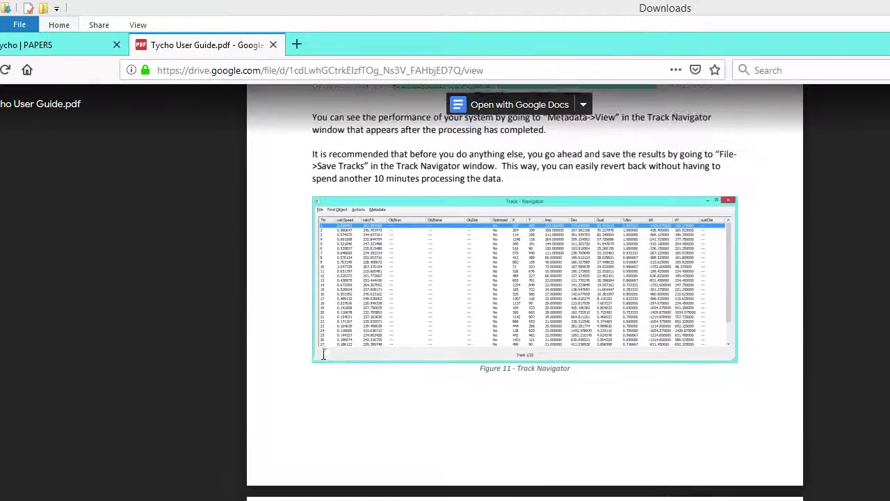
scroll(397, 334, down, 6)
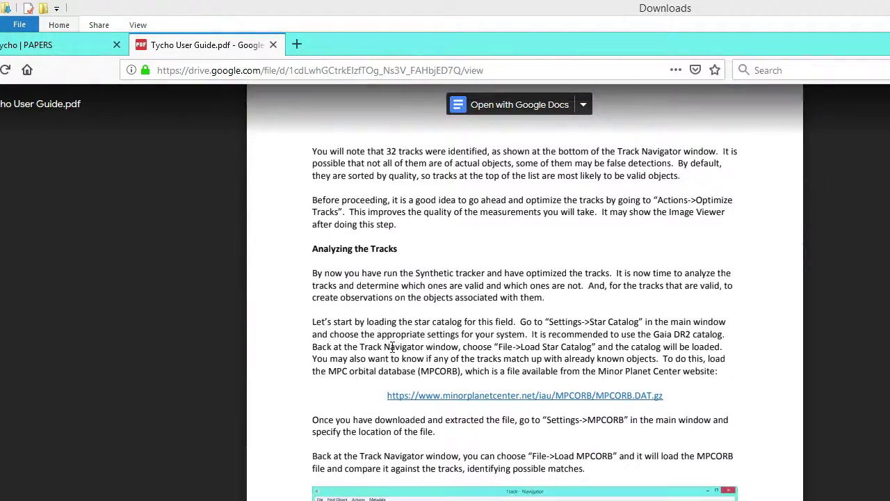
scroll(446, 299, down, 5)
scroll(495, 249, down, 5)
scroll(462, 312, down, 10)
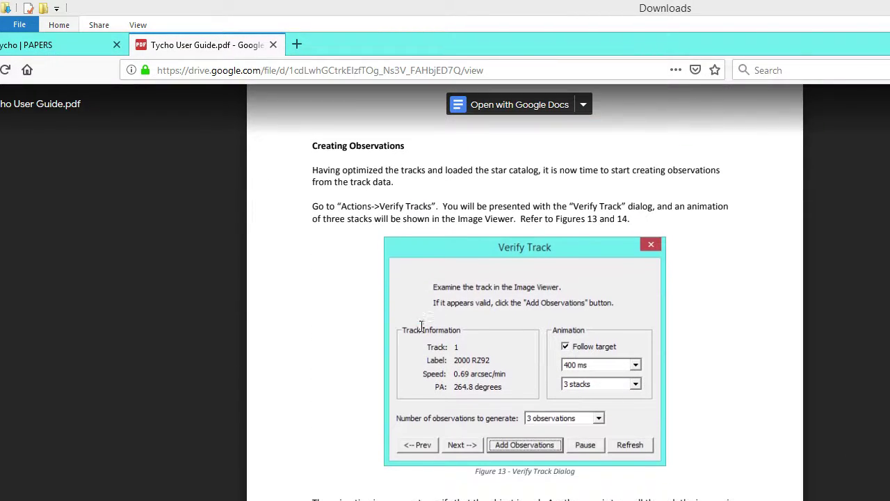
scroll(445, 317, down, 14)
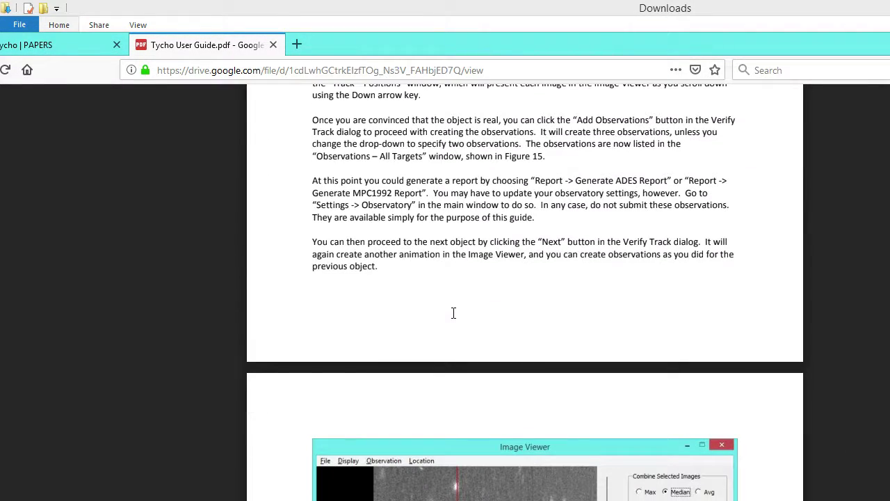
scroll(453, 313, down, 14)
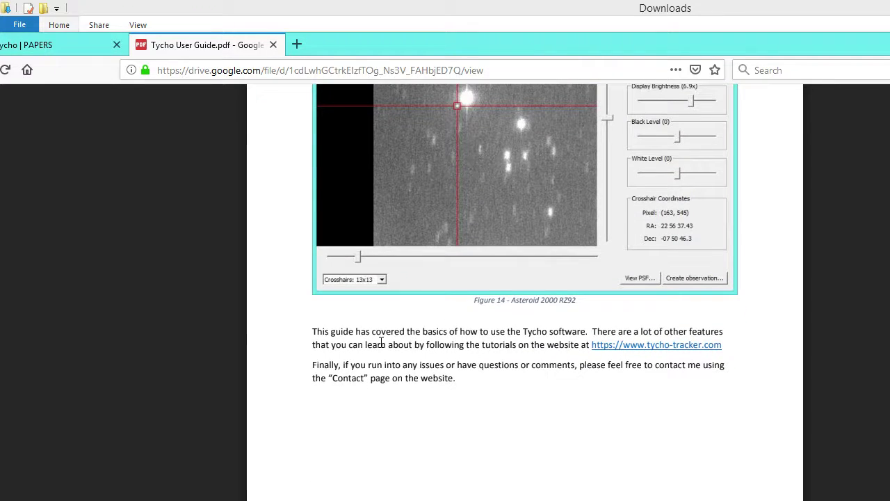
scroll(526, 279, down, 10)
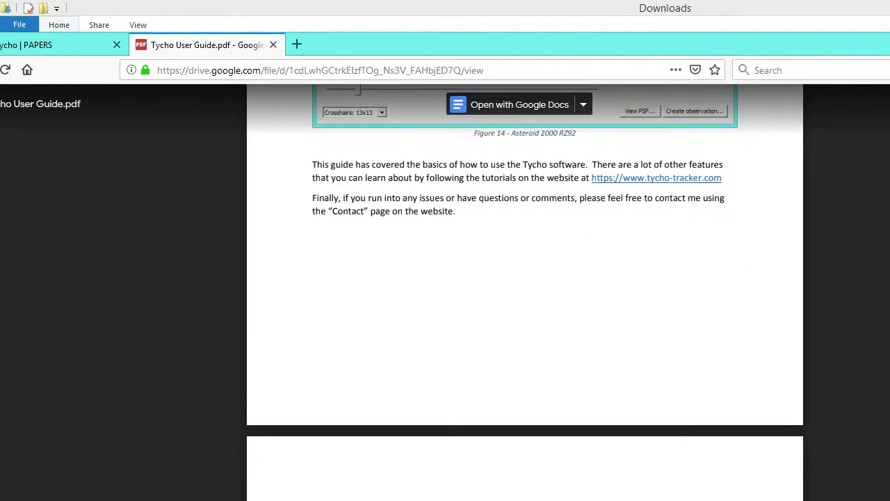
key(alt+Tab)
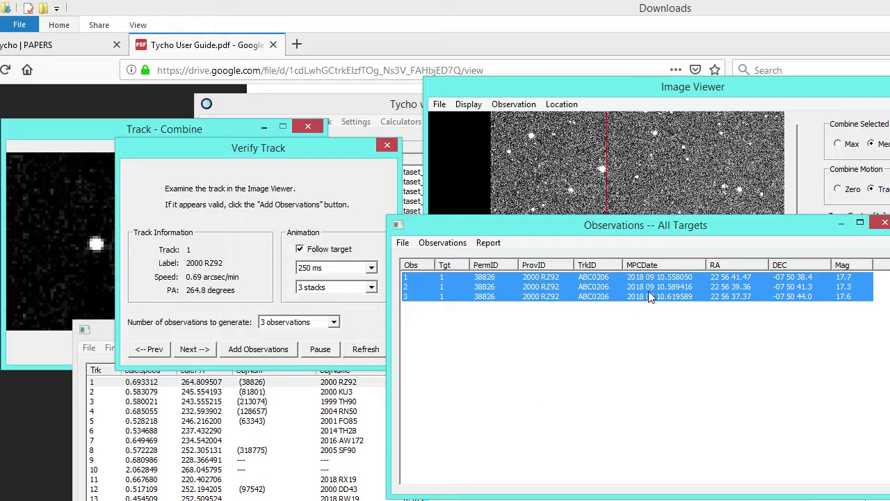
- Move the Observations and Verify Track windows aside and bring the Track Navigator to the front
drag(614, 240, 632, 344)
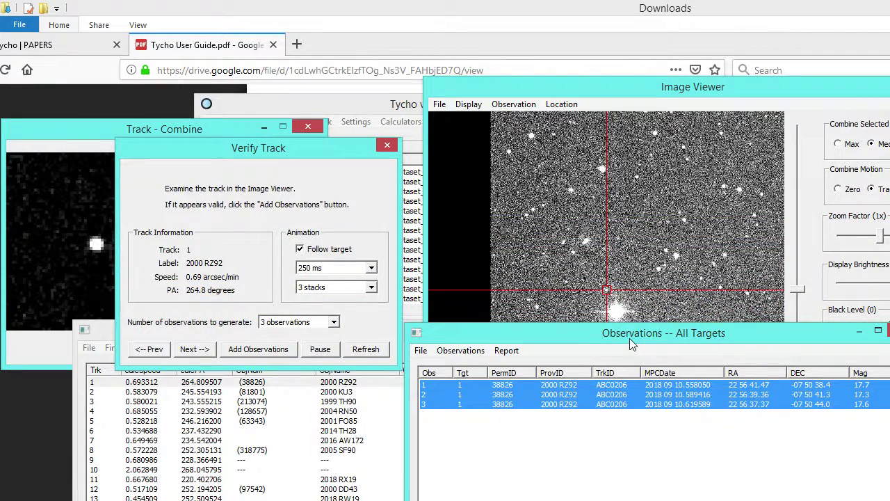
drag(318, 153, 329, 125)
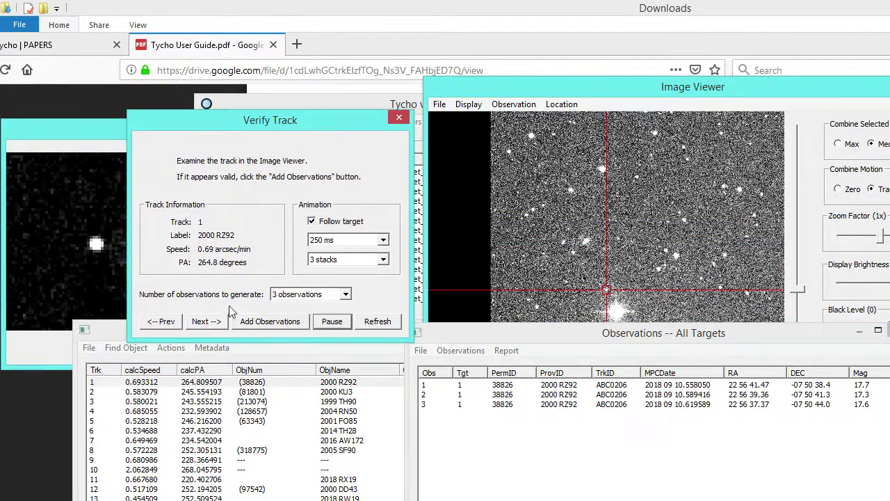
click(114, 334)
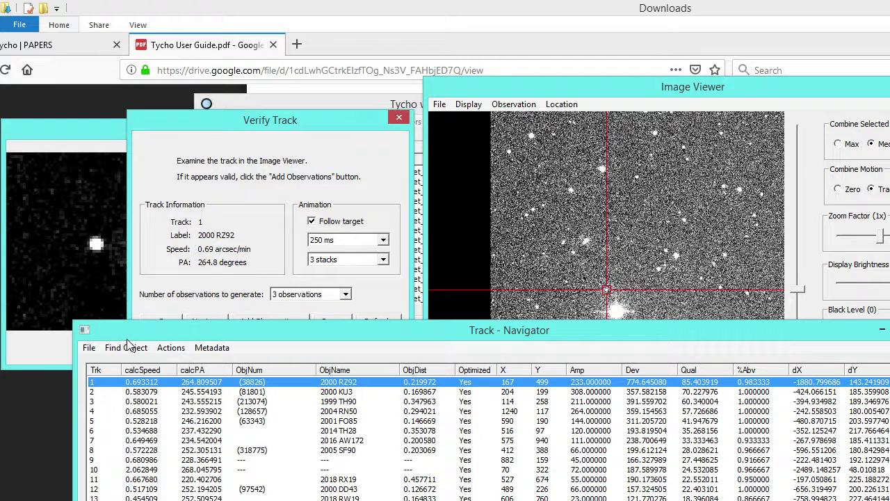